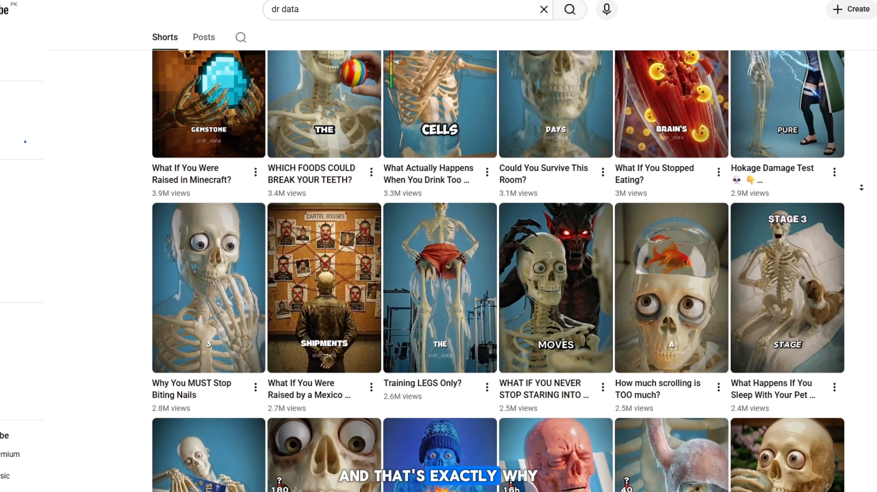
Capture a screen snip covering two rows of skeleton Shorts thumbnails with their titles on the dr_data channel page.
scroll(498, 269, down, 3)
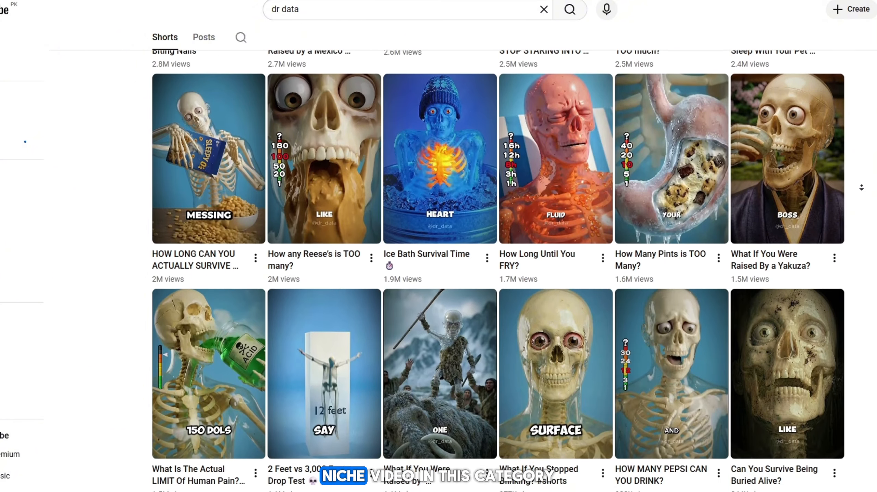
scroll(423, 314, up, 20)
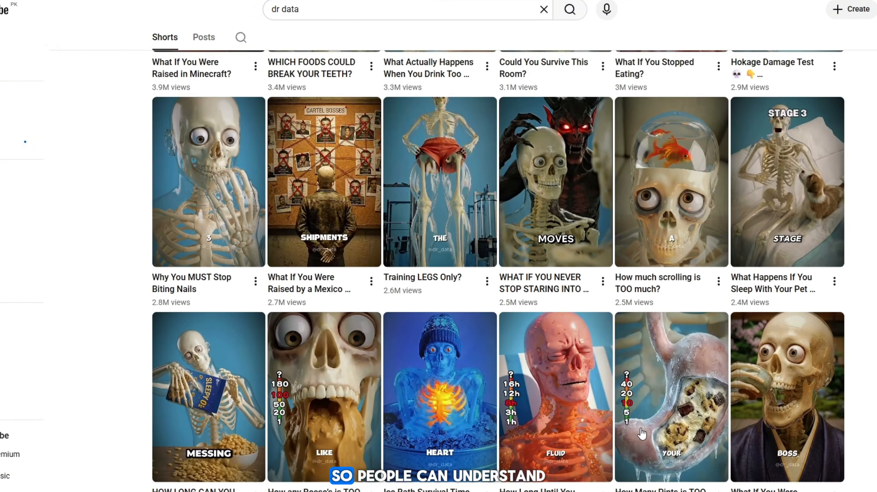
scroll(424, 314, up, 4)
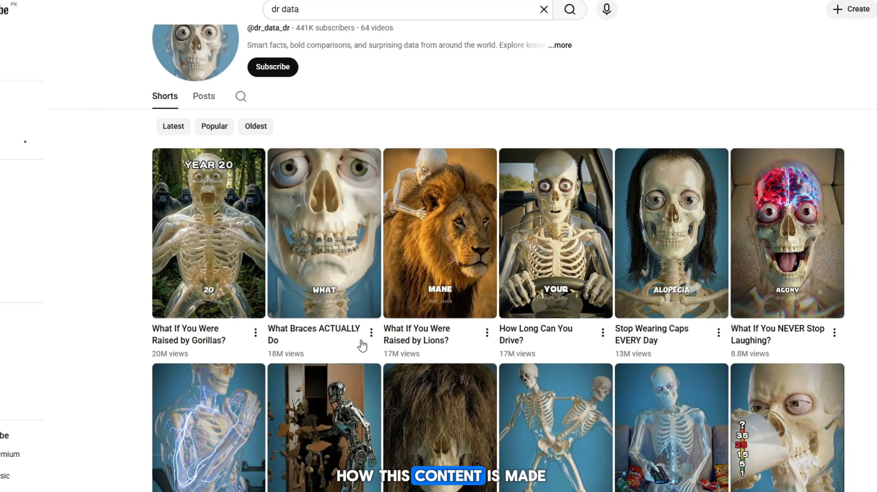
scroll(251, 275, up, 3)
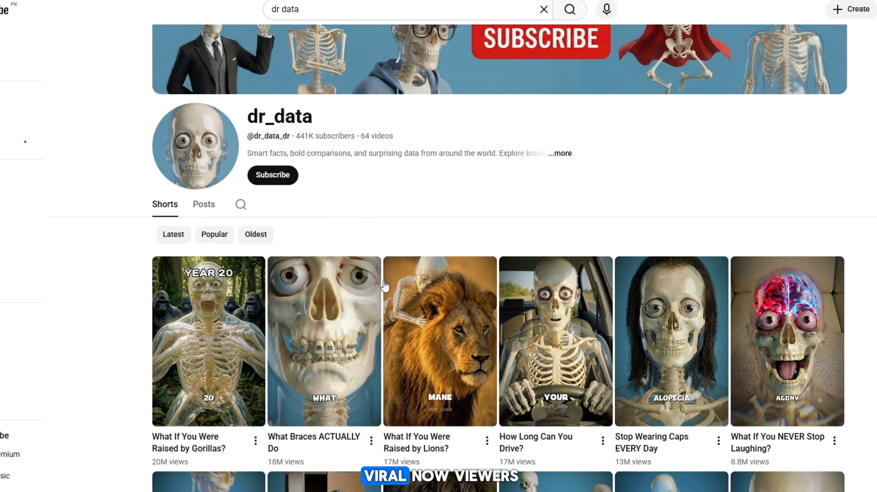
scroll(385, 286, down, 15)
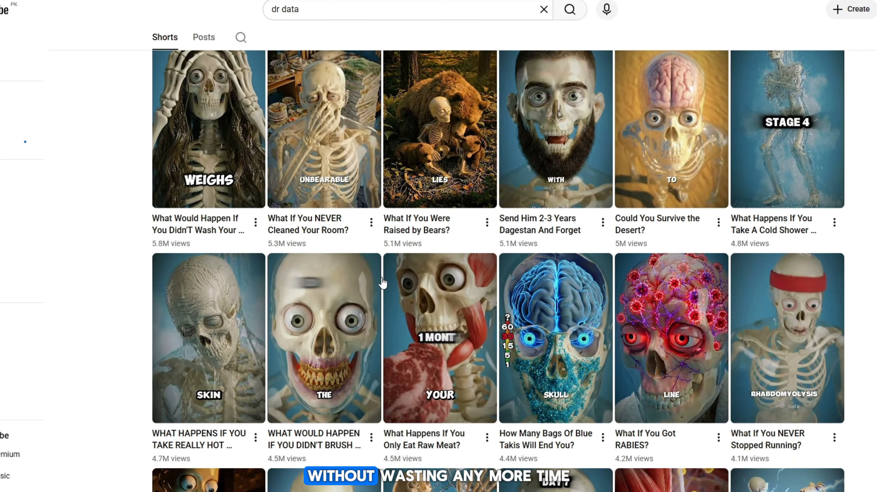
scroll(383, 283, down, 5)
key(super+shift+s)
drag(148, 91, 845, 485)
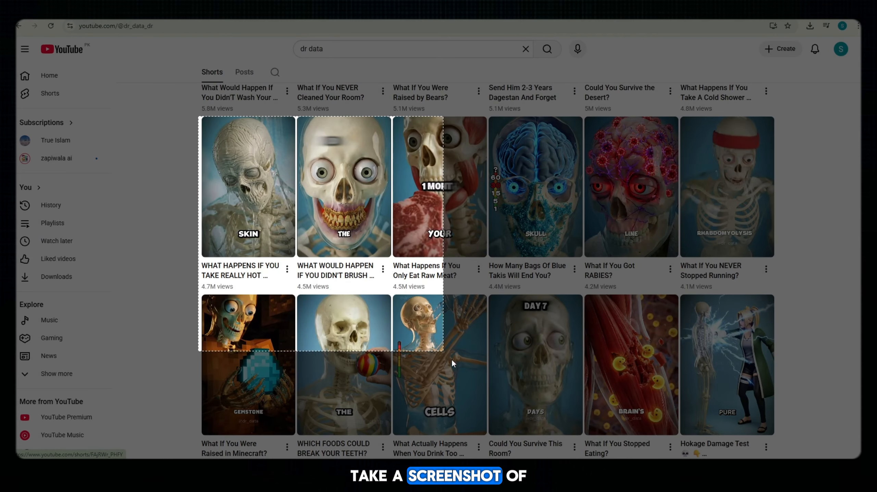
drag(774, 442, 776, 440)
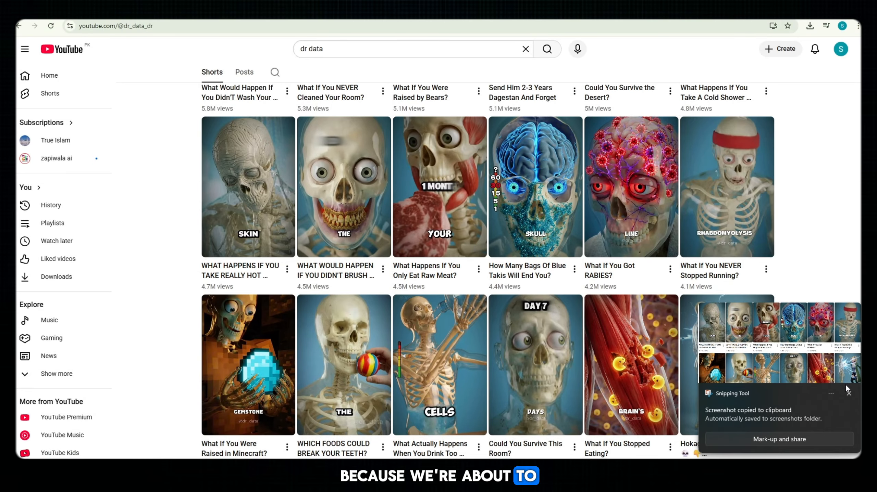
scroll(452, 266, up, 4)
scroll(414, 273, down, 8)
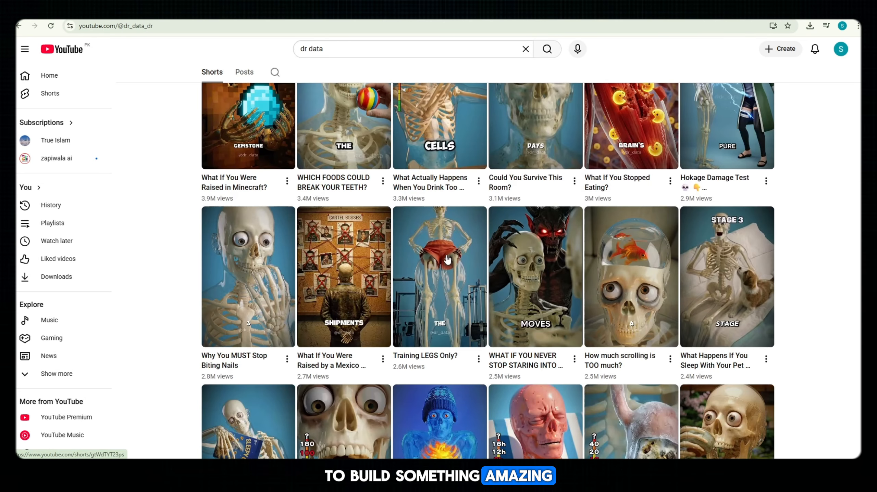
scroll(357, 283, down, 4)
scroll(494, 295, down, 5)
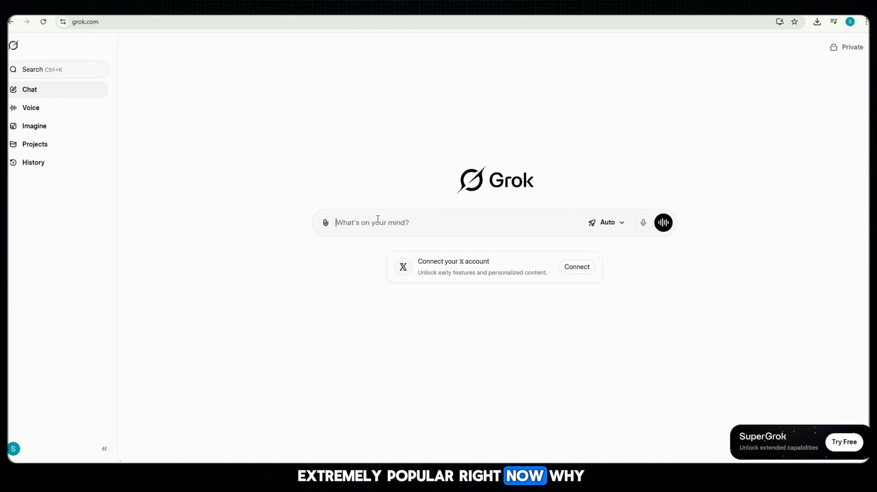
click(326, 222)
click(341, 243)
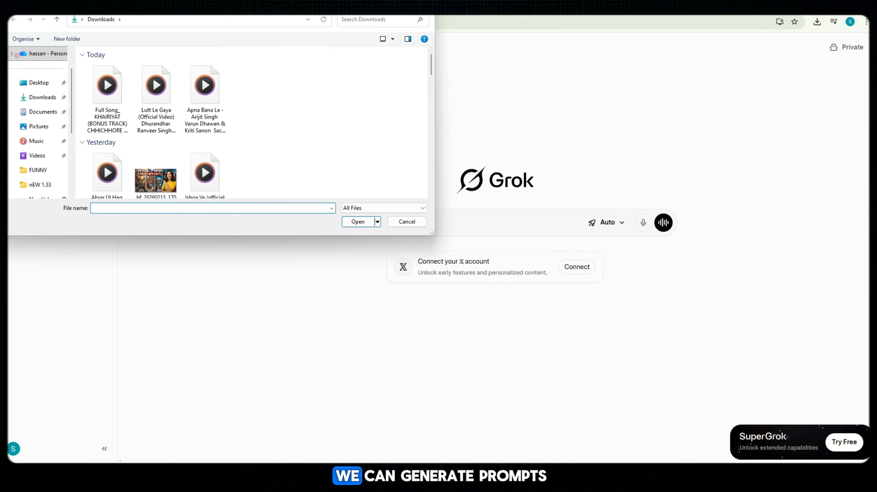
click(37, 84)
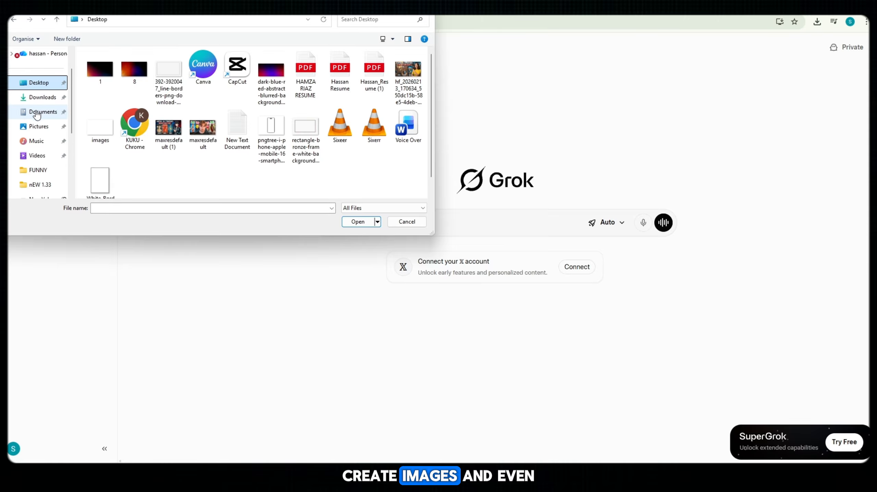
scroll(36, 87, up, 2)
click(42, 73)
click(107, 72)
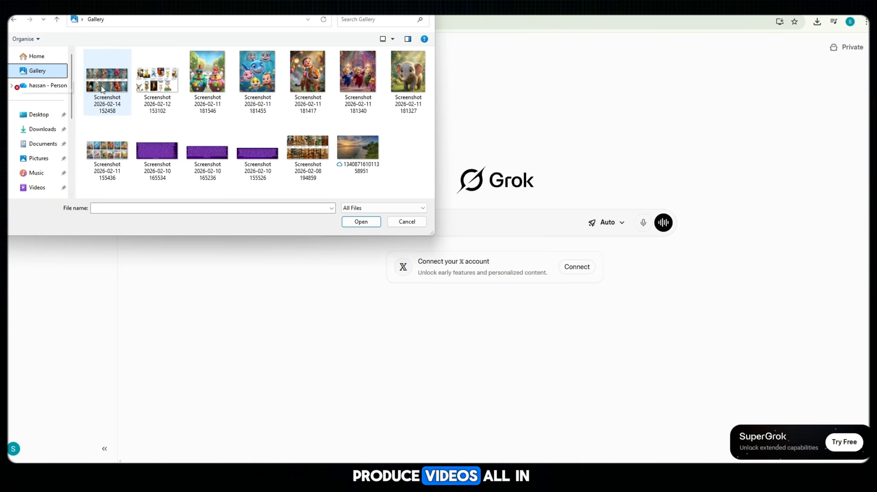
click(358, 221)
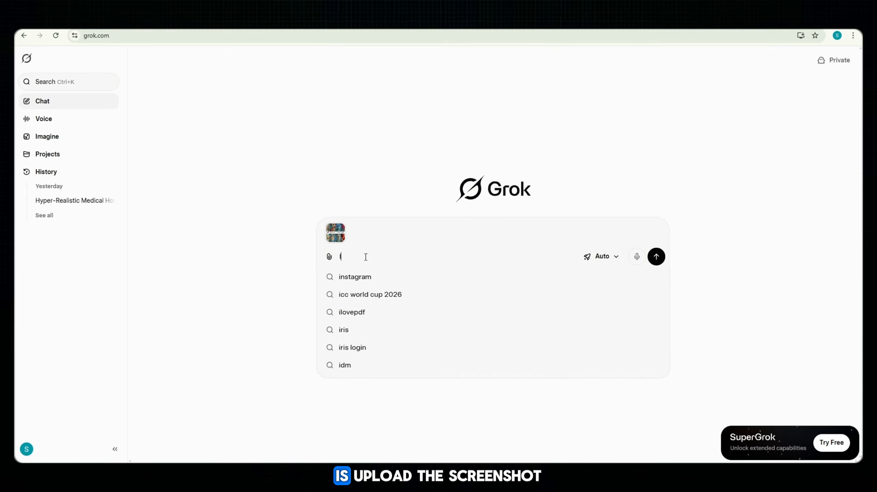
Submit "I want to create this type of same video please give me 10 prompt like same this video and character is also same in all prompt".
text(ant t)
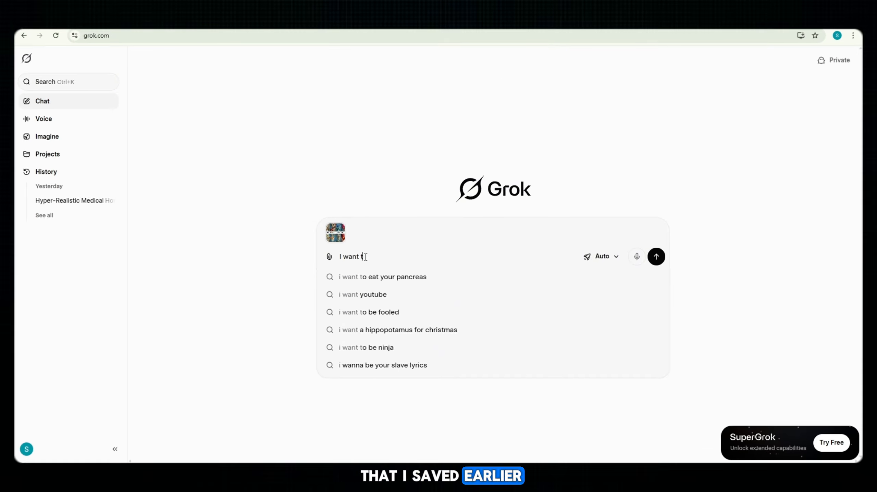
text(o create t)
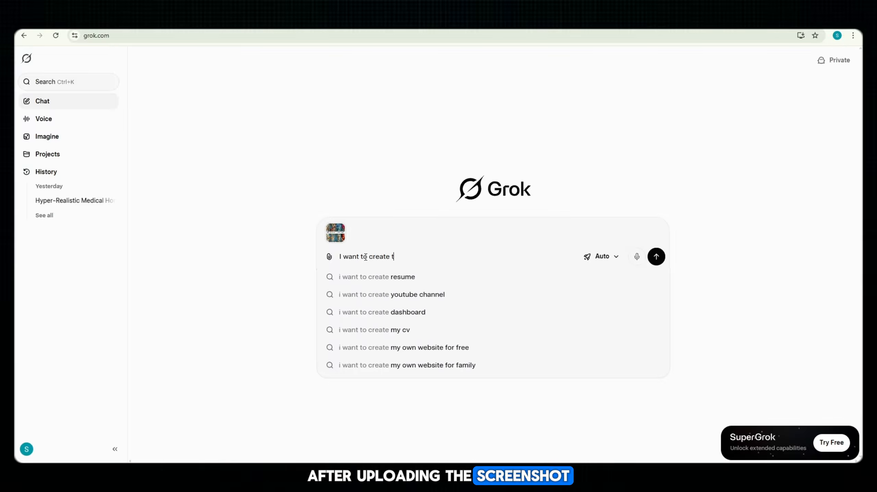
text(his type of same )
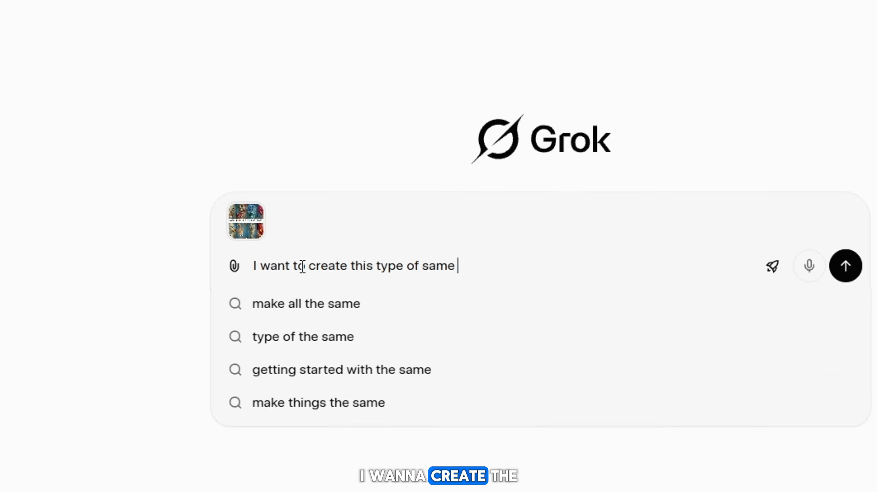
text(video please give me)
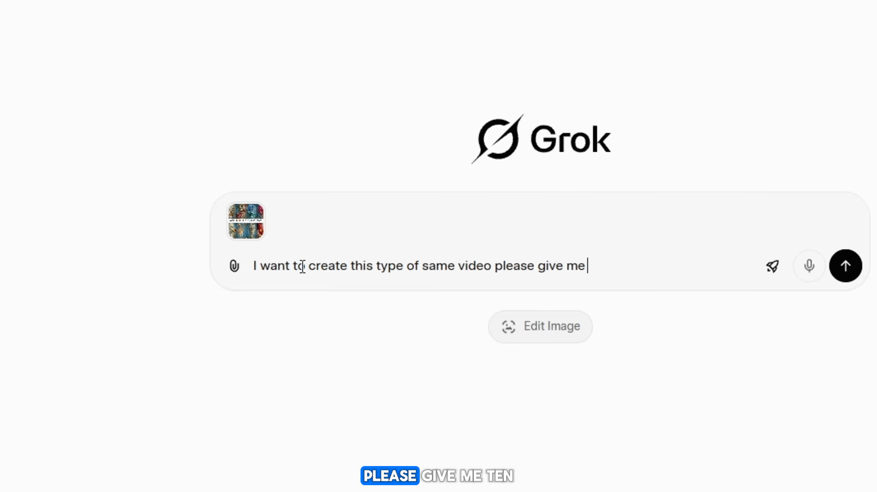
text( 10 prompt )
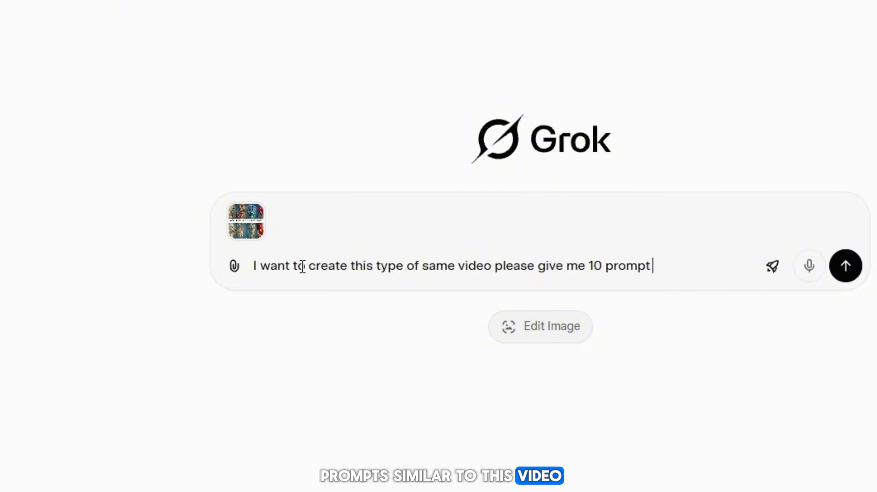
text(like same this video and character is also same in all prompt)
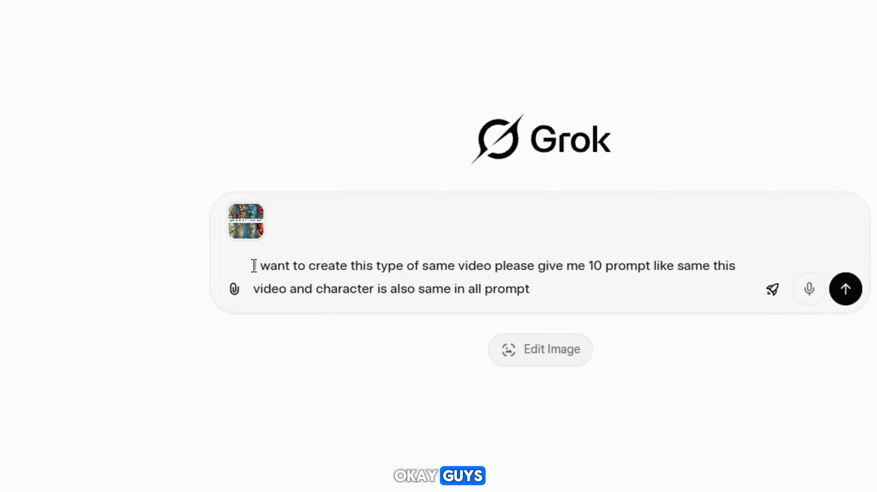
drag(253, 265, 628, 307)
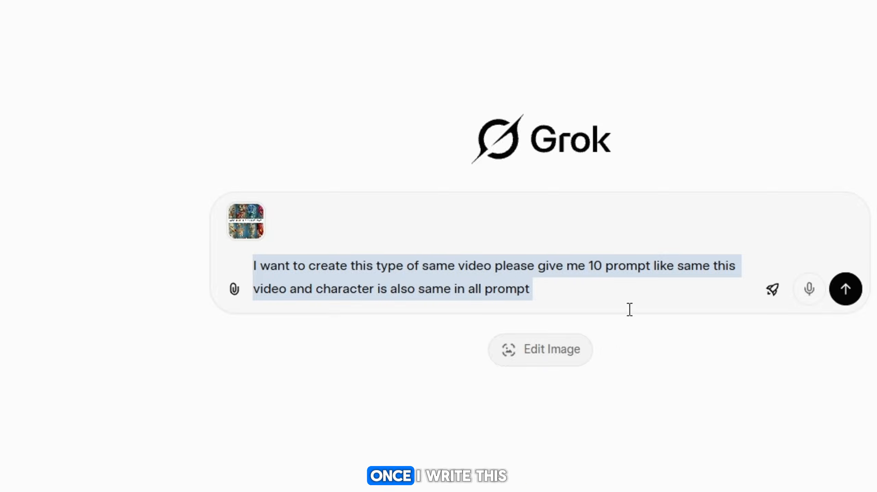
click(851, 294)
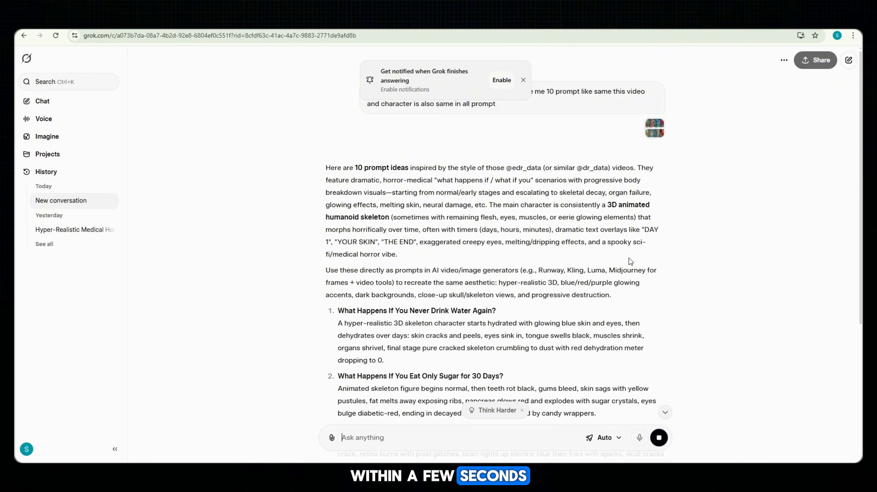
Read through the generated skeleton prompts, checking the scenario title and scene description of each one.
scroll(531, 257, down, 3)
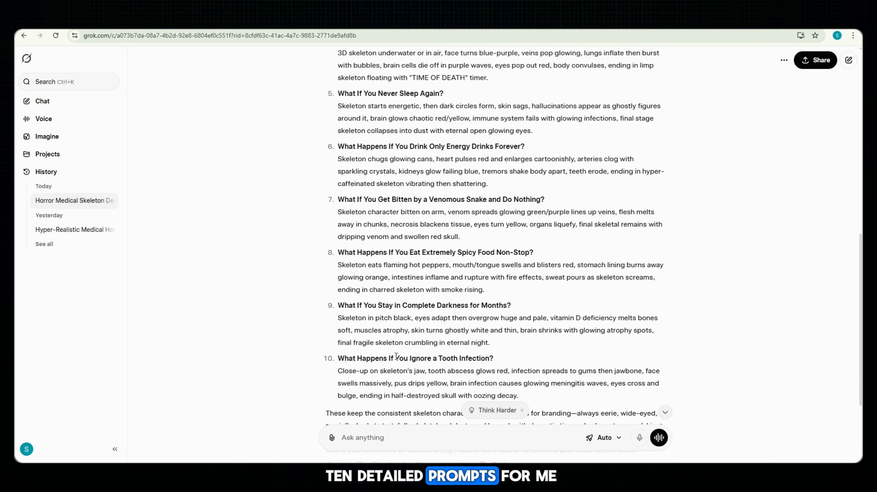
scroll(530, 257, down, 3)
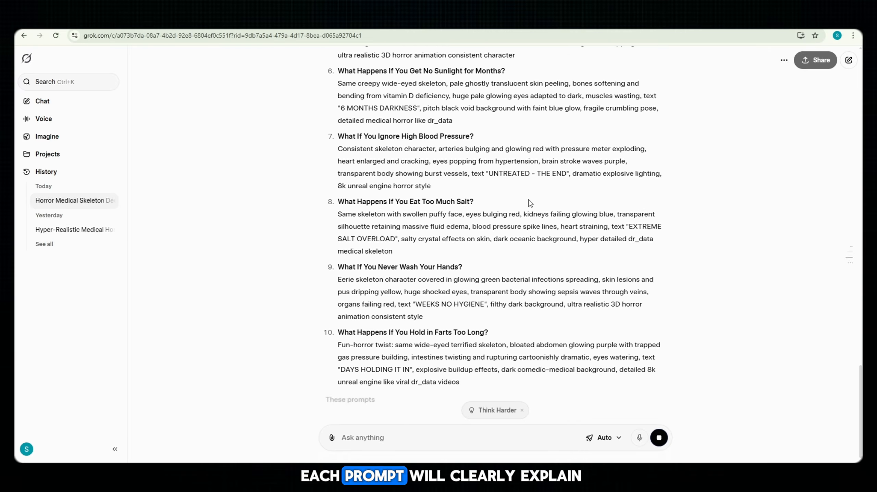
scroll(530, 203, up, 15)
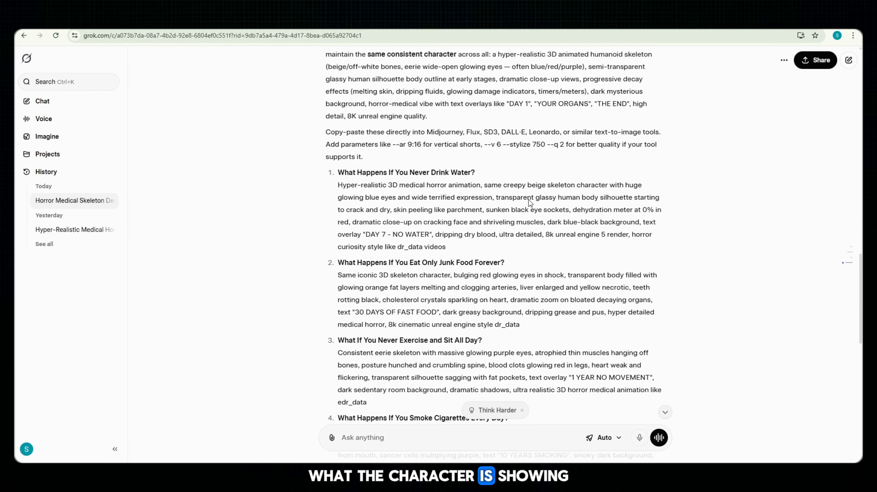
scroll(530, 202, up, 3)
drag(326, 118, 497, 132)
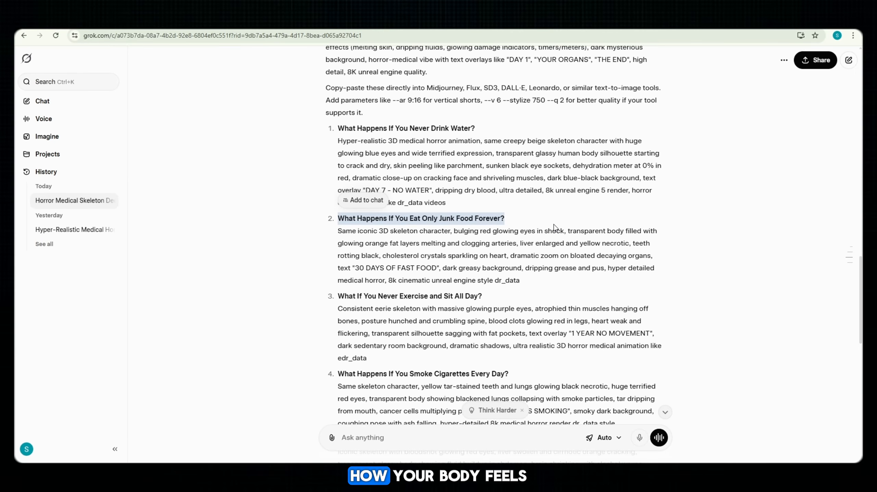
scroll(553, 228, down, 4)
drag(338, 163, 560, 164)
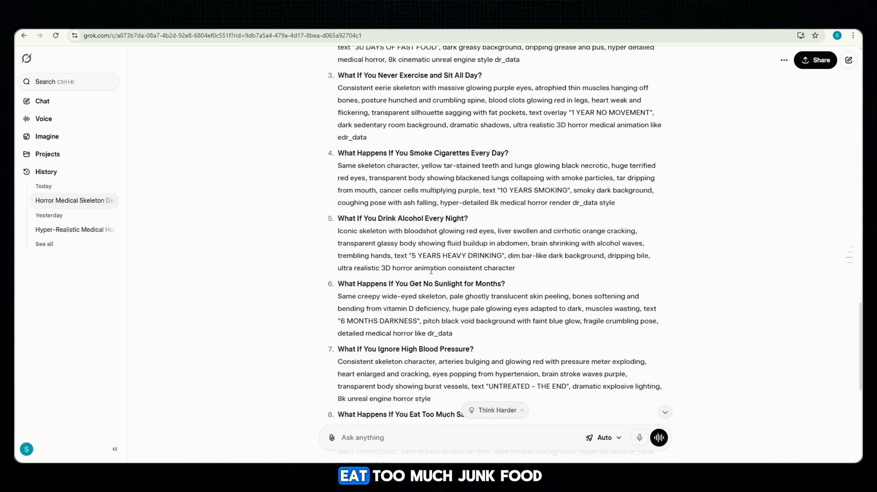
scroll(328, 222, down, 3)
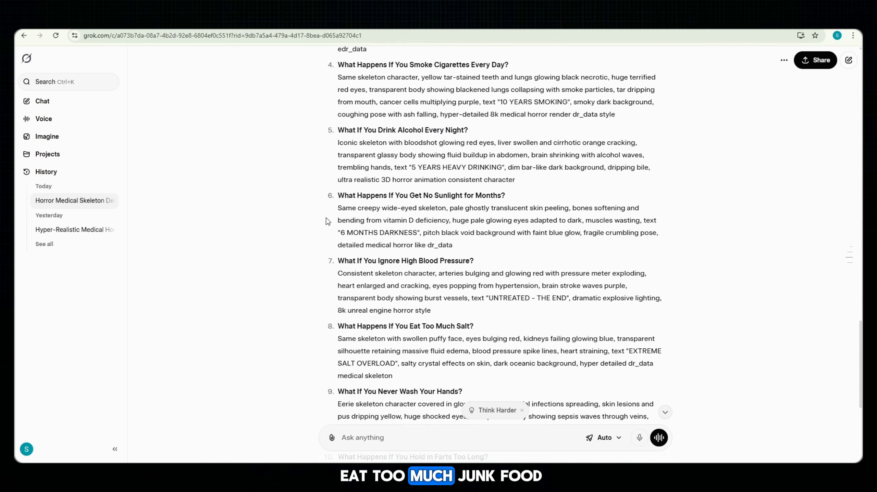
drag(338, 326, 592, 334)
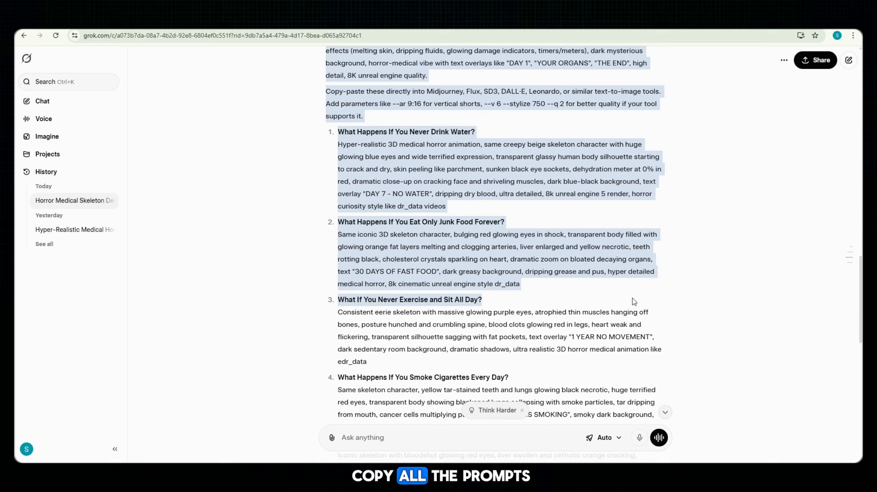
Copy the whole Grok response with all the text-to-image prompts and paste it into a blank Word document.
scroll(647, 304, down, 9)
drag(647, 304, 659, 331)
scroll(654, 315, down, 6)
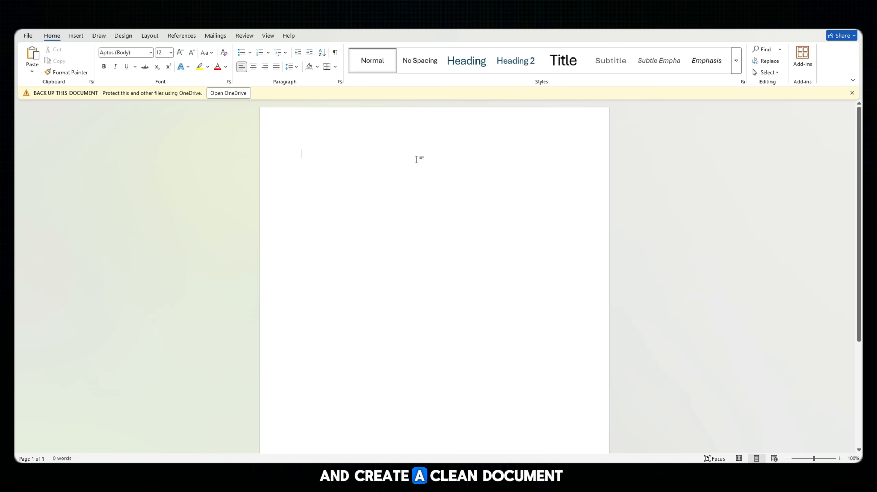
key(ctrl+v)
scroll(419, 251, up, 15)
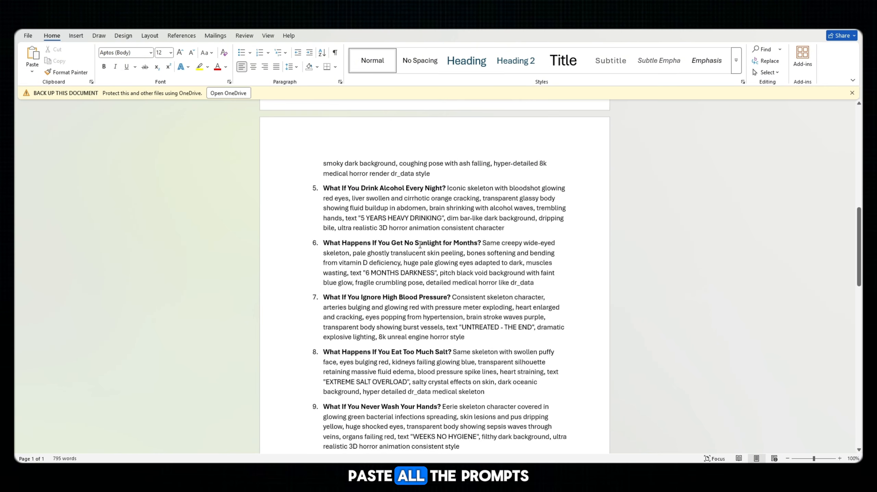
scroll(419, 251, up, 9)
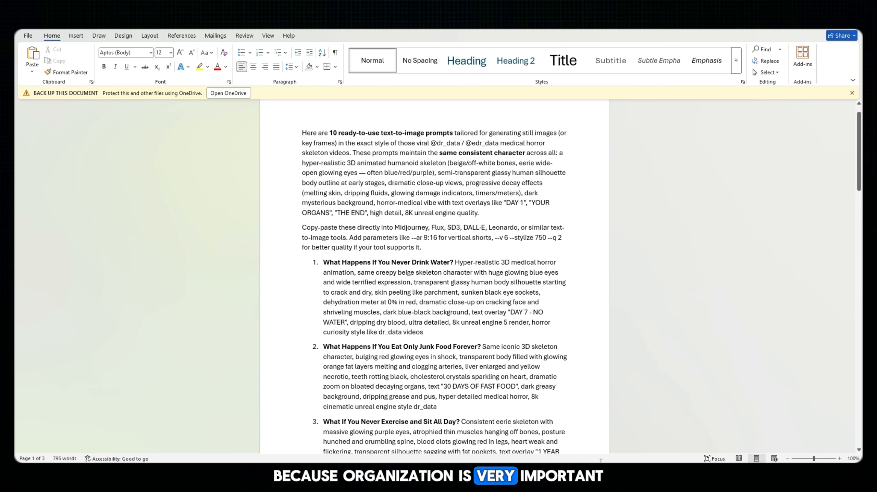
Switch back to the Grok conversation, maximize its window and look over the text-to-image prompts from the introduction onward.
key(alt+Tab)
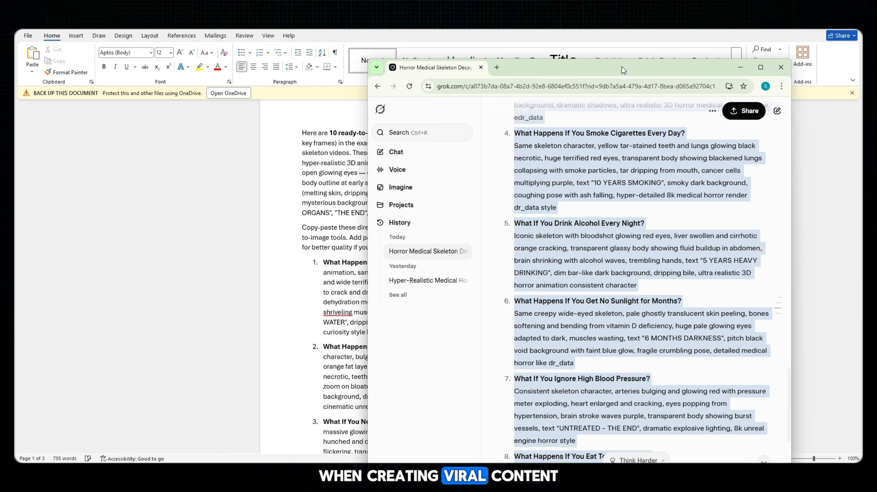
double_click(623, 70)
click(305, 229)
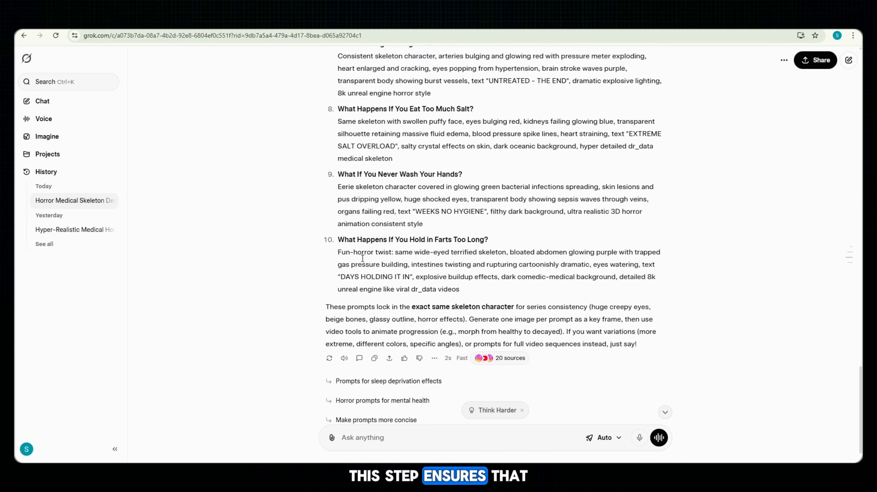
scroll(424, 235, up, 15)
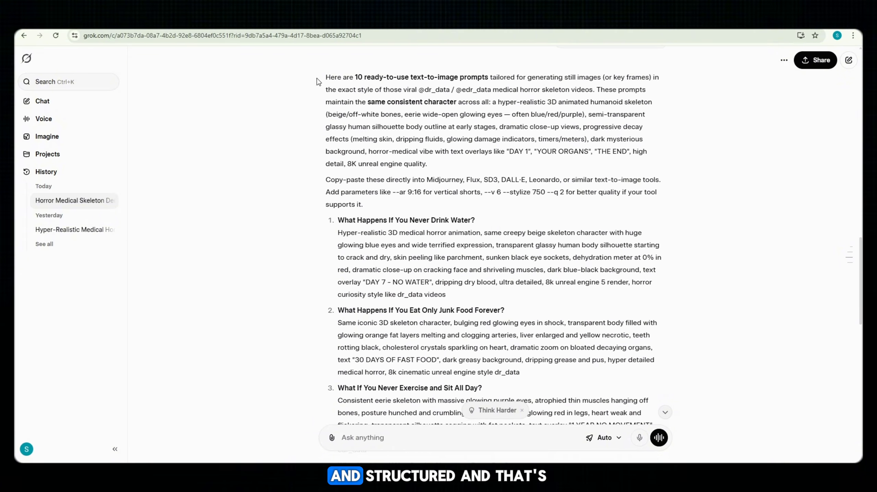
drag(326, 75, 510, 221)
scroll(456, 272, down, 4)
scroll(456, 271, down, 4)
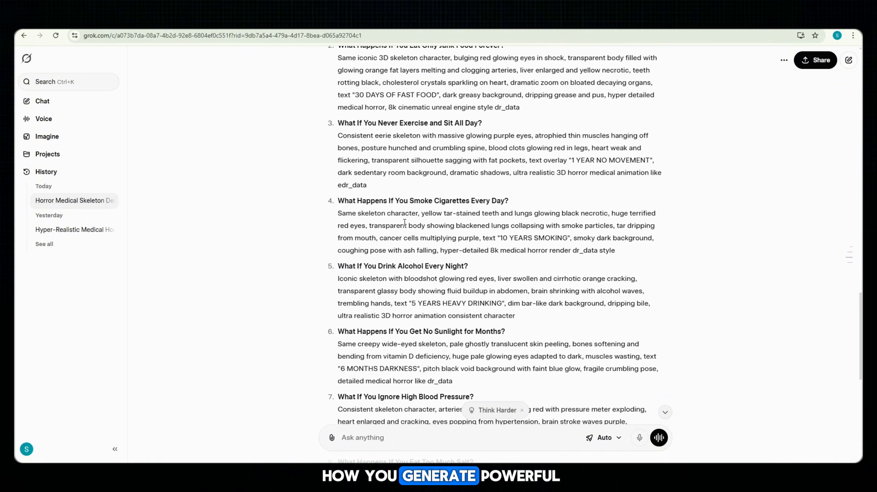
Read the remaining text-to-image prompts through the tenth one and return to the start of the response.
scroll(455, 247, down, 7)
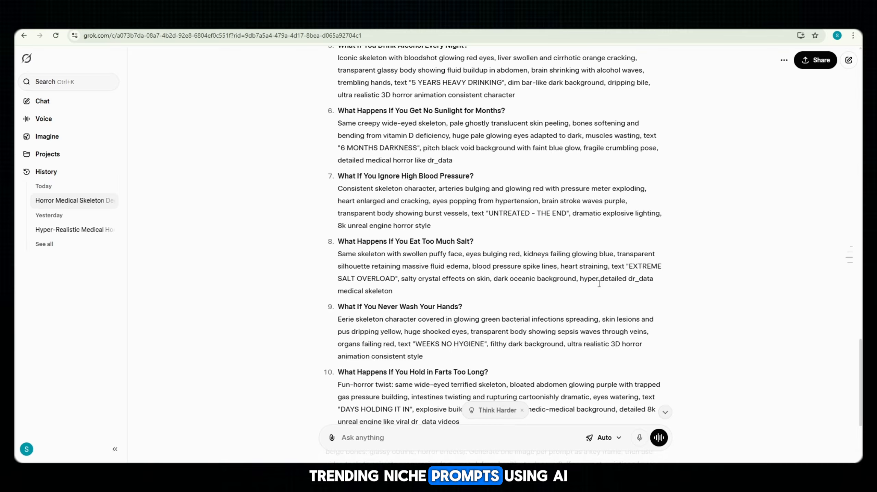
scroll(599, 284, down, 4)
scroll(472, 264, up, 13)
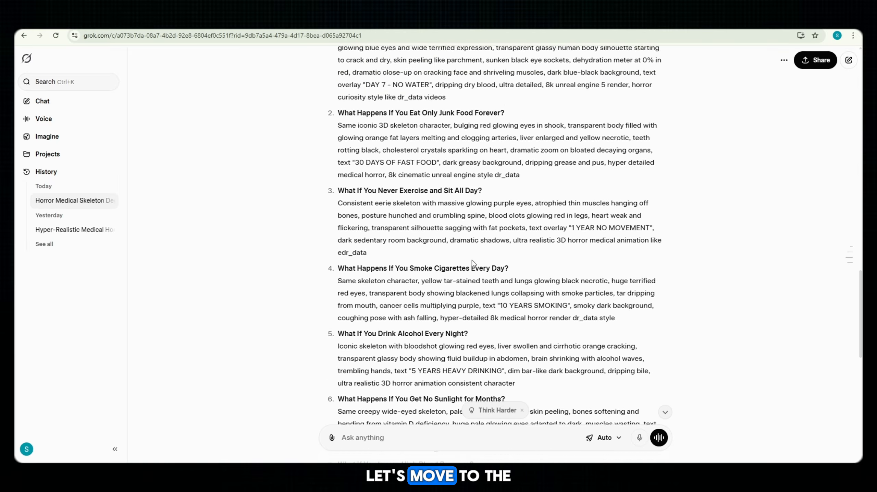
scroll(473, 264, up, 7)
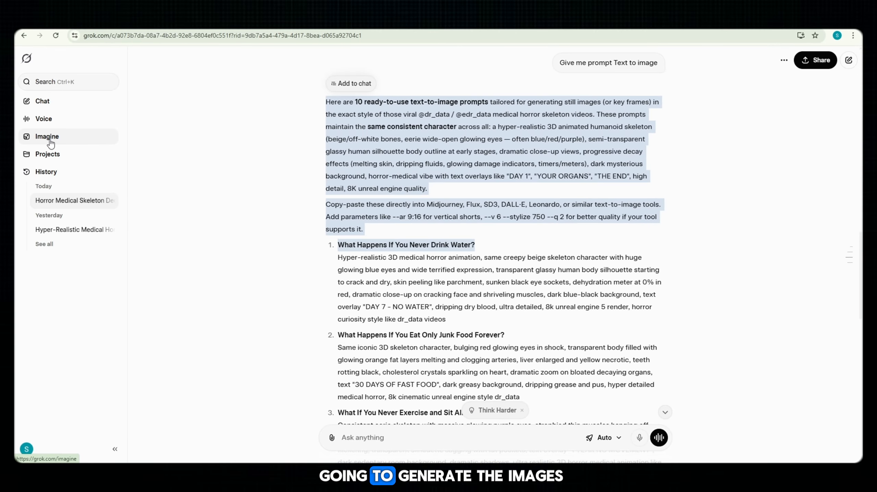
Open Imagine and generate vertical images from the "What Happens If You Never Drink Water?" prompt.
click(51, 143)
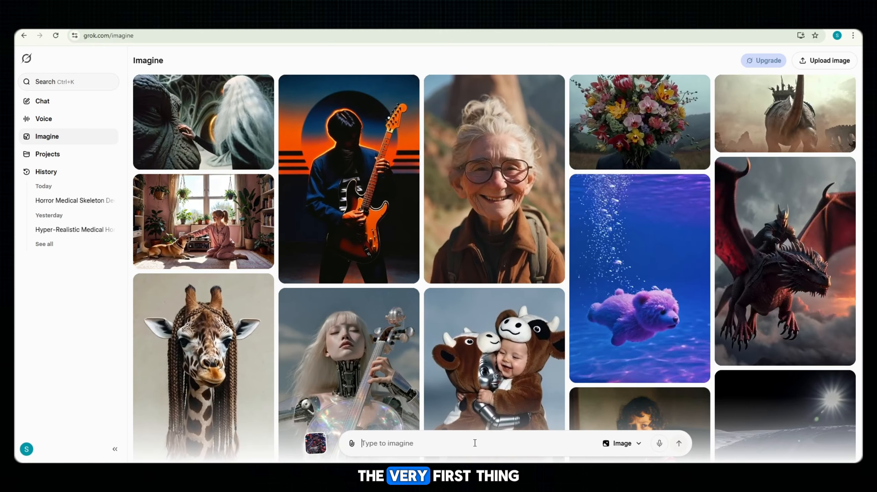
mouse_move(588, 463)
click(495, 455)
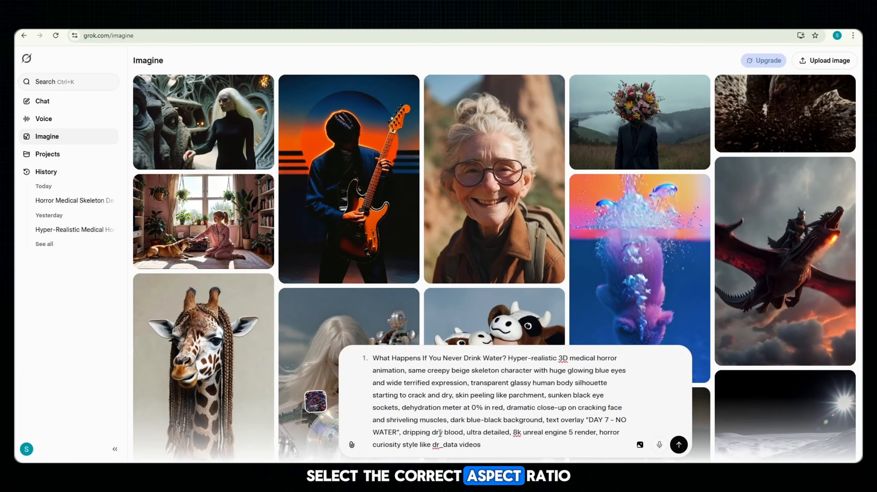
click(640, 445)
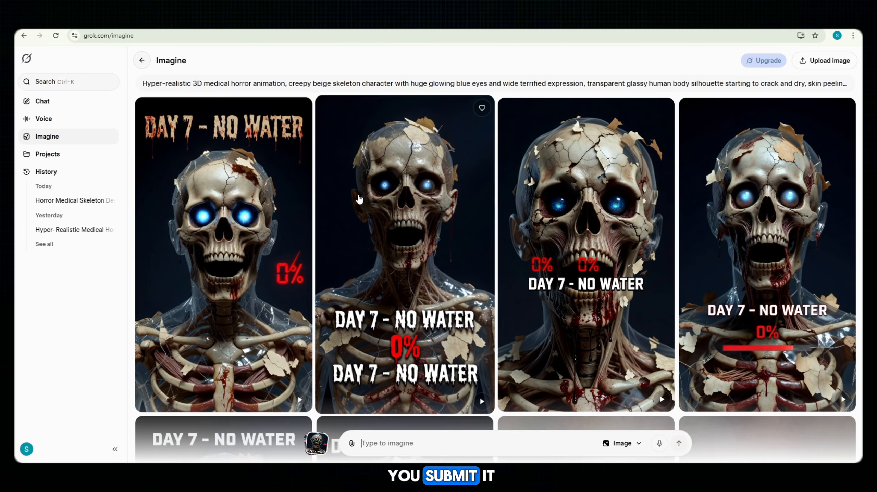
Look through the generated "DAY 7 - NO WATER" images, comparing pose, expression and character consistency across the variations.
scroll(527, 276, down, 8)
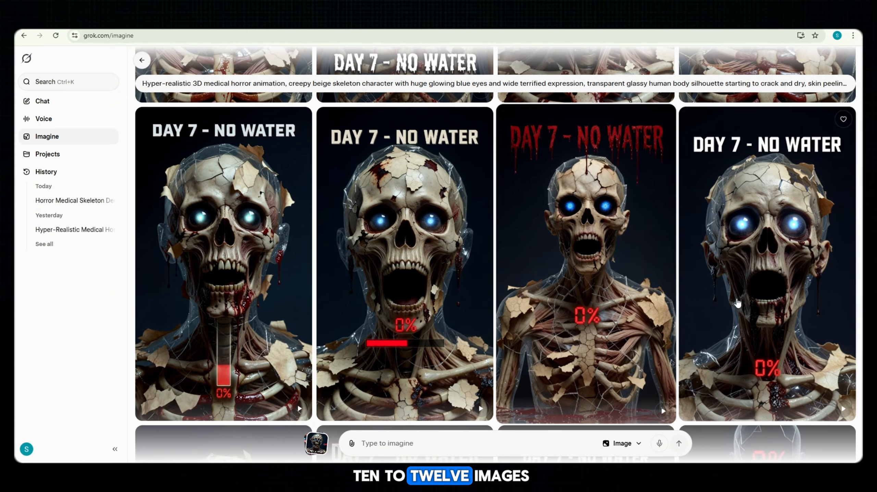
scroll(589, 300, down, 5)
scroll(589, 300, down, 5)
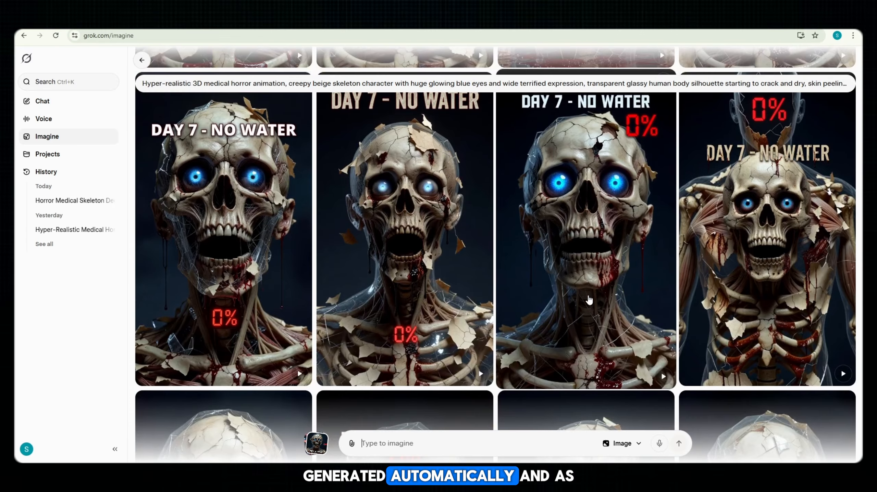
scroll(589, 308, down, 5)
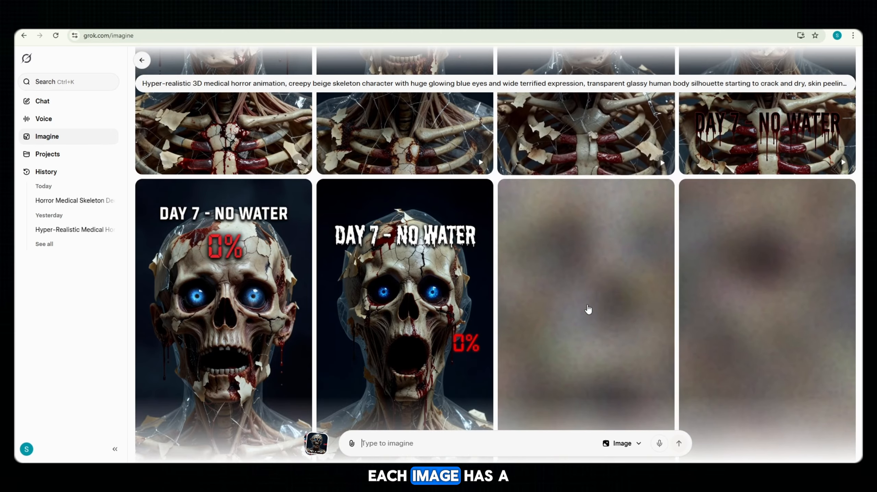
scroll(588, 307, down, 10)
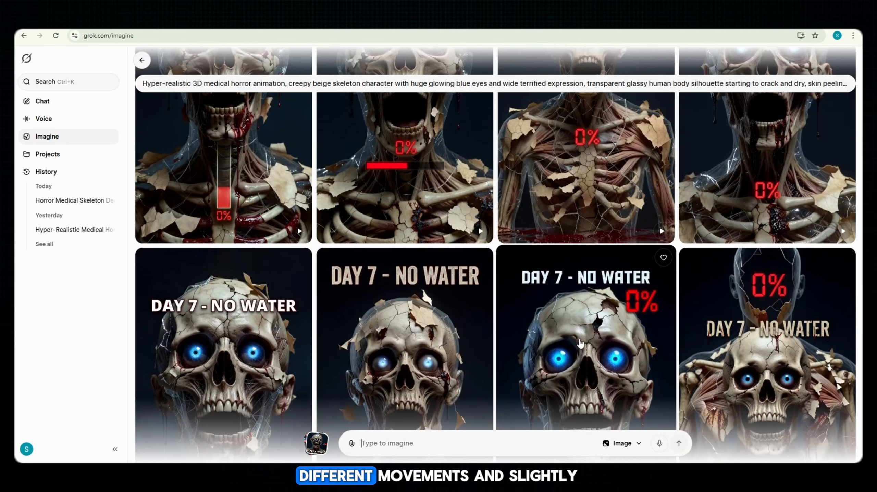
scroll(579, 345, up, 5)
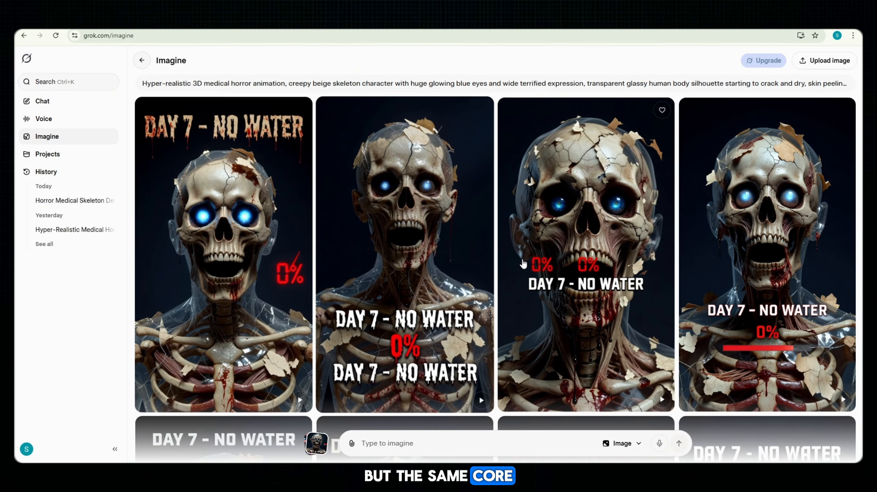
scroll(514, 404, down, 5)
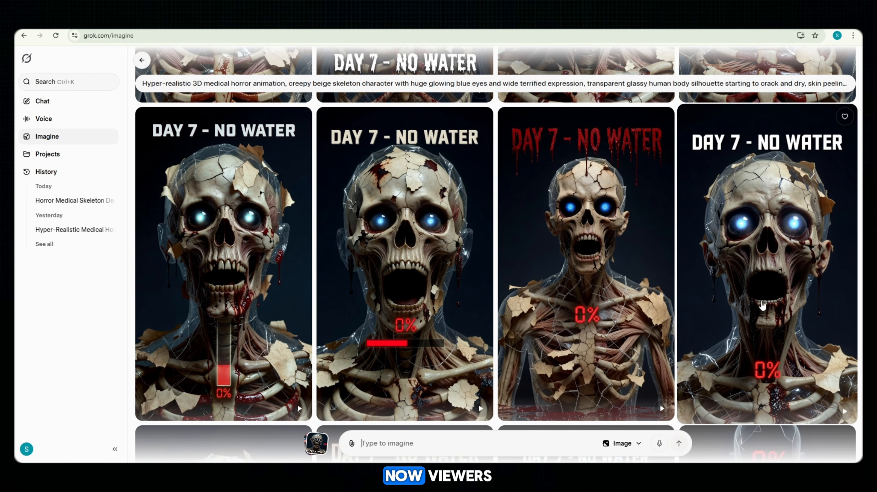
scroll(594, 295, down, 5)
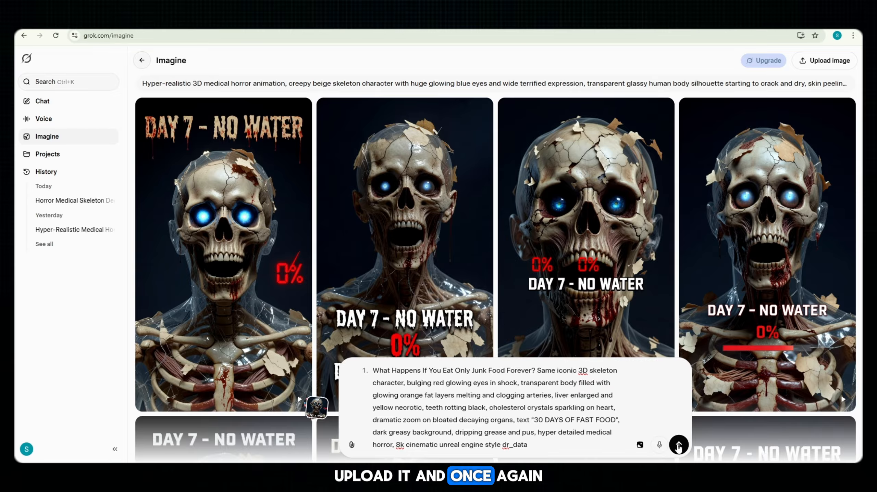
Generate images from the "What Happens If You Eat Only Junk Food Forever?" prompt and from "What If You Drink Alcohol Every Night?" in the Word document.
click(678, 446)
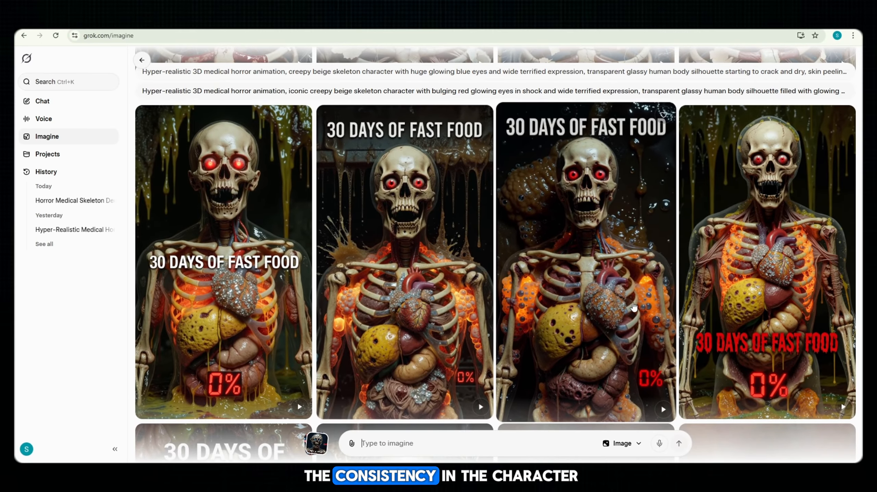
scroll(350, 316, down, 6)
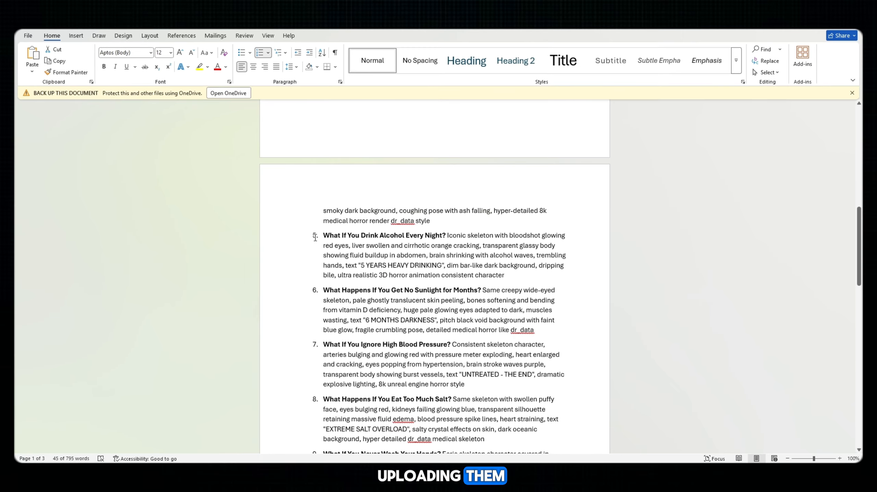
drag(428, 255, 458, 265)
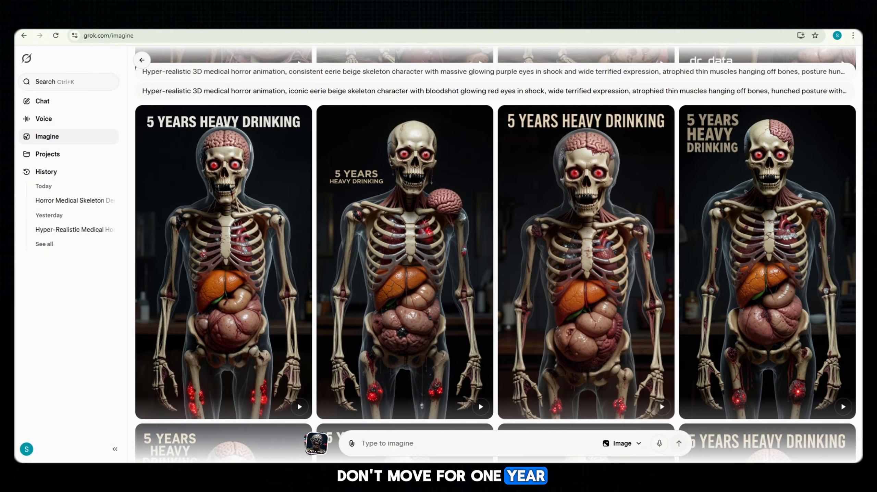
scroll(377, 314, up, 5)
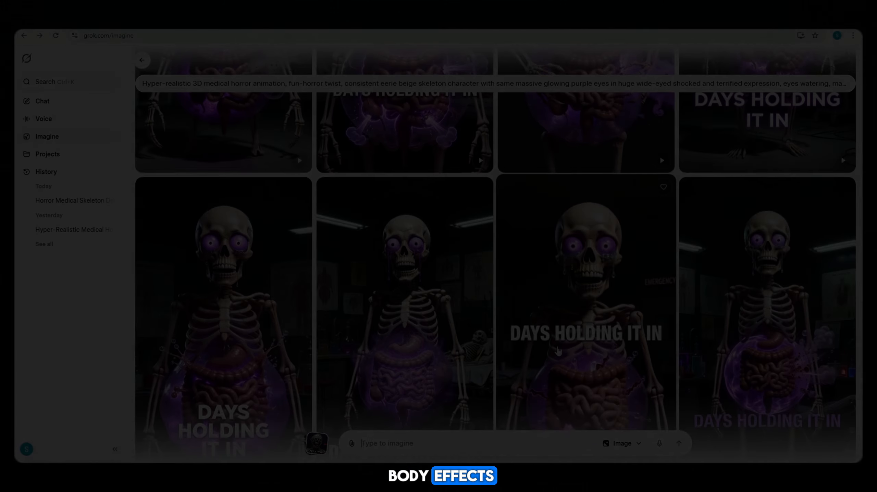
Review the "DAYS HOLDING IT IN" and "WEEKS NO HYGIENE" images for consistent character design and body effects.
scroll(481, 205, down, 3)
scroll(481, 205, up, 5)
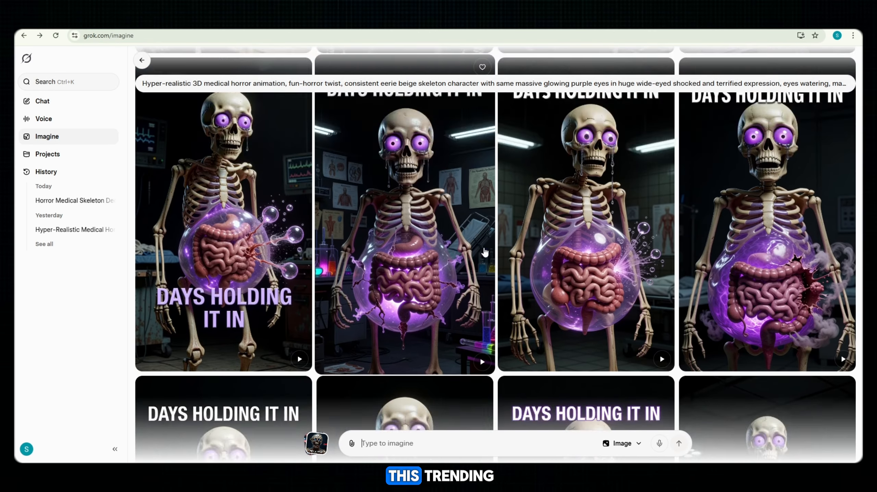
scroll(652, 254, up, 5)
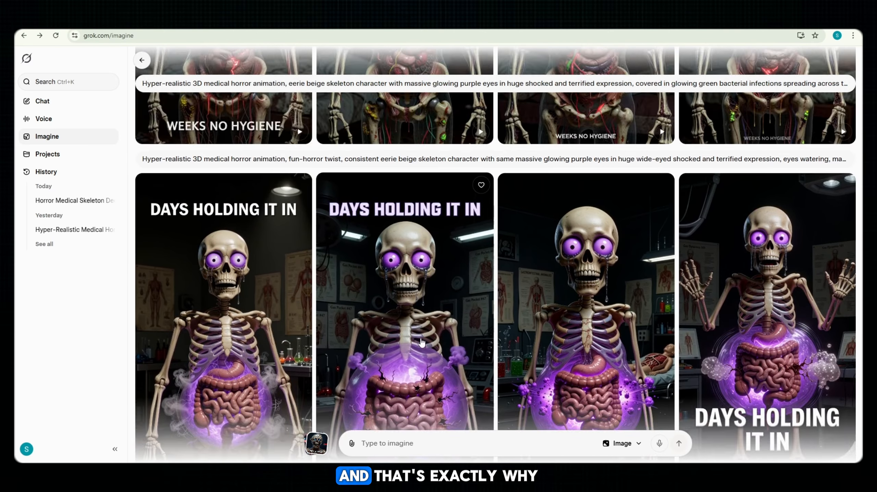
scroll(508, 263, up, 1)
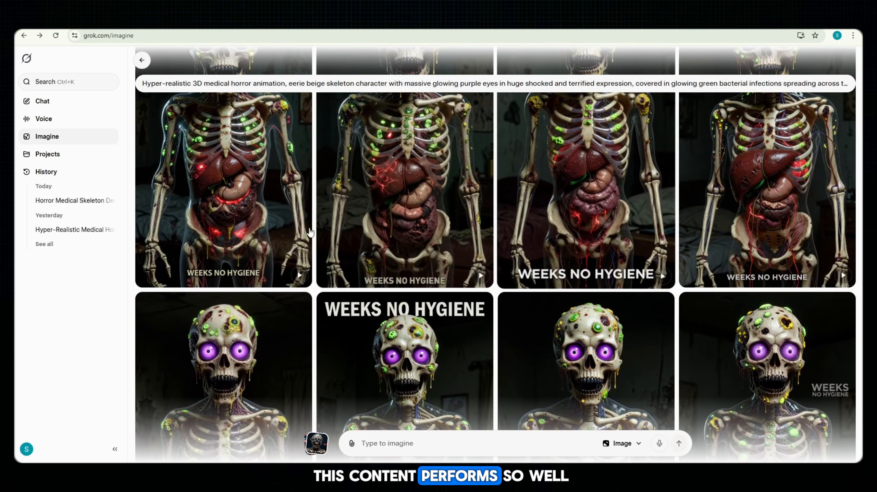
scroll(426, 278, down, 4)
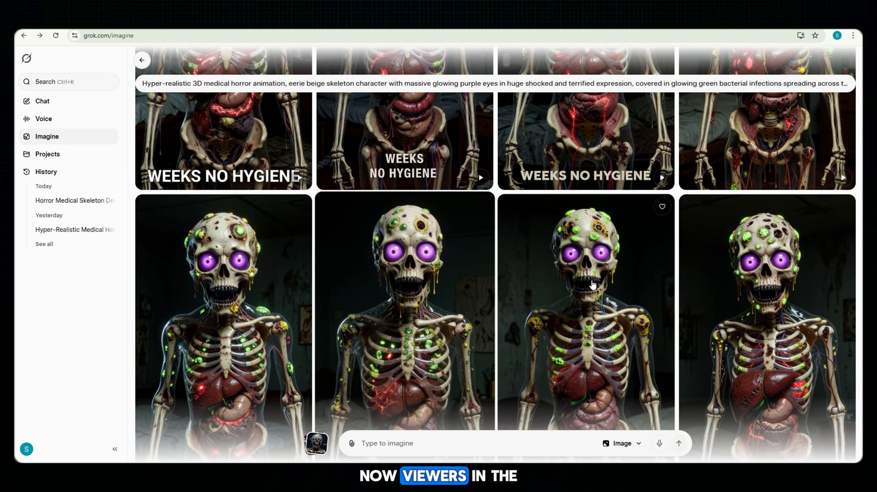
scroll(593, 285, up, 8)
scroll(450, 226, up, 15)
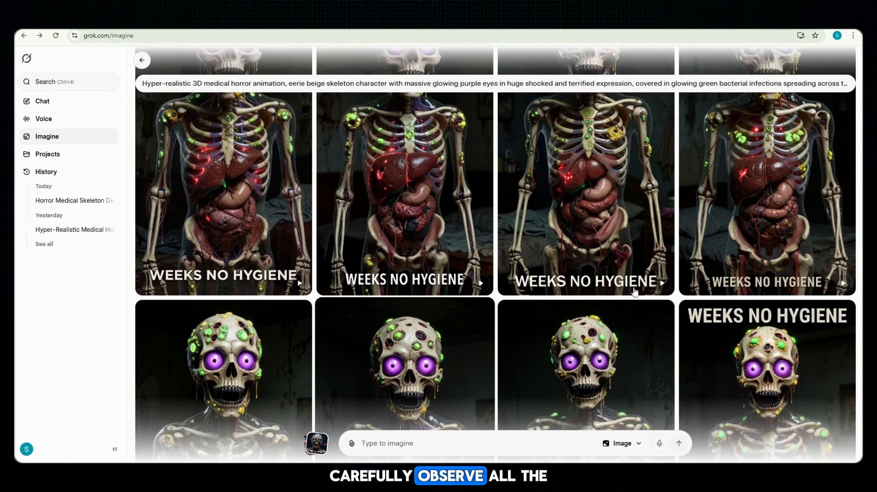
scroll(351, 241, up, 8)
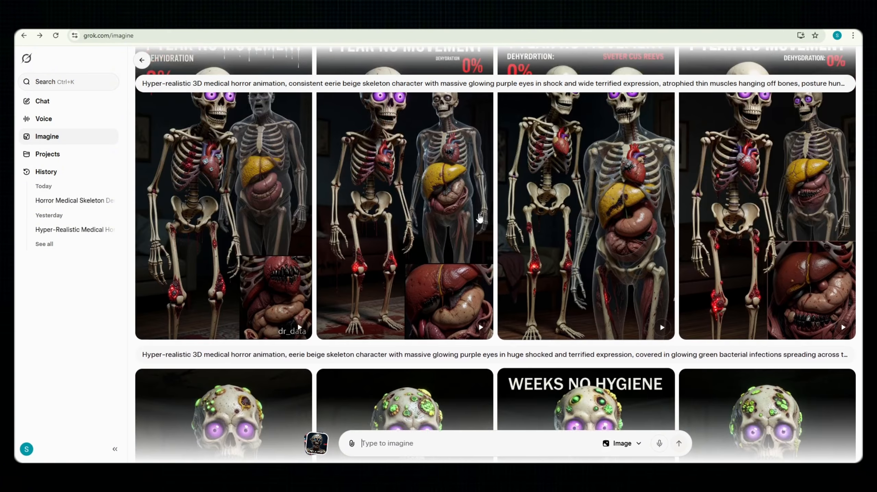
Review the "1 YEAR NO MOVEMENT" and "5 YEARS HEAVY DRINKING" images, comparing the variations of each scene.
scroll(344, 230, up, 20)
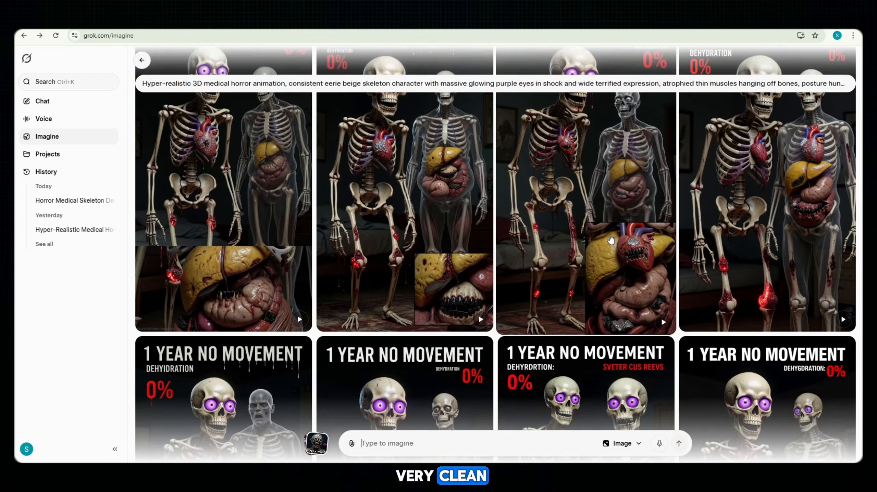
scroll(456, 153, up, 15)
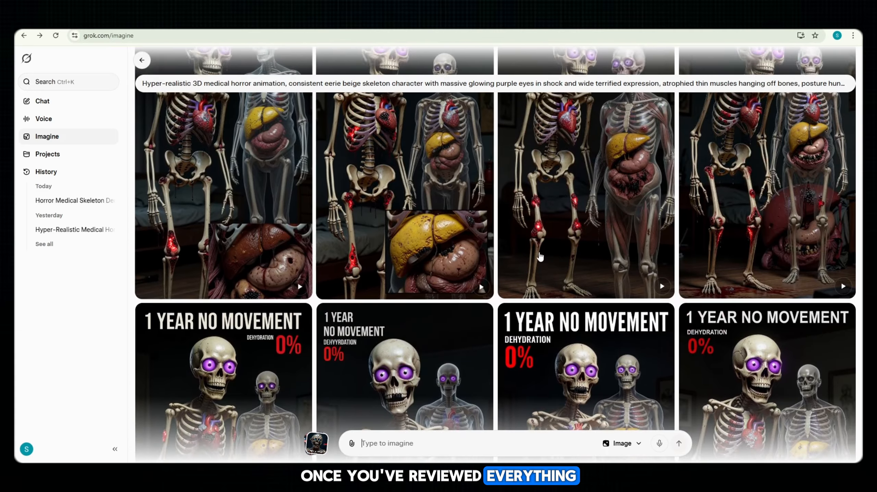
scroll(296, 258, up, 5)
scroll(553, 191, up, 5)
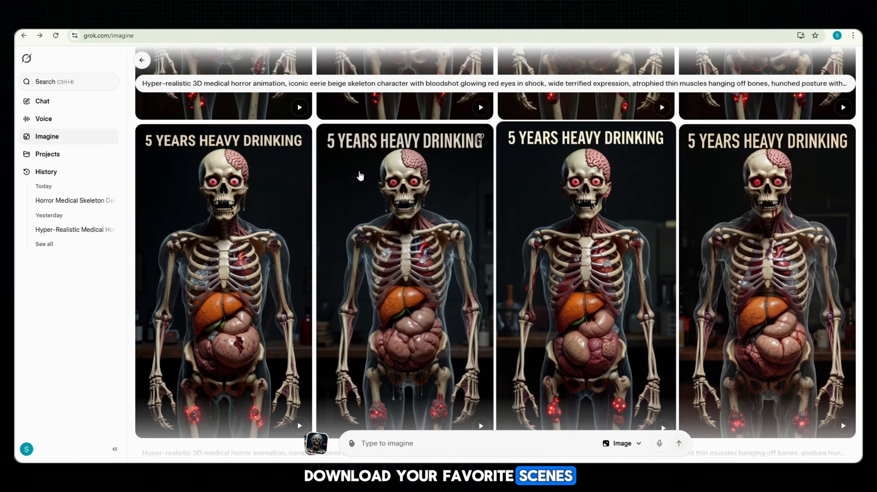
scroll(317, 211, down, 5)
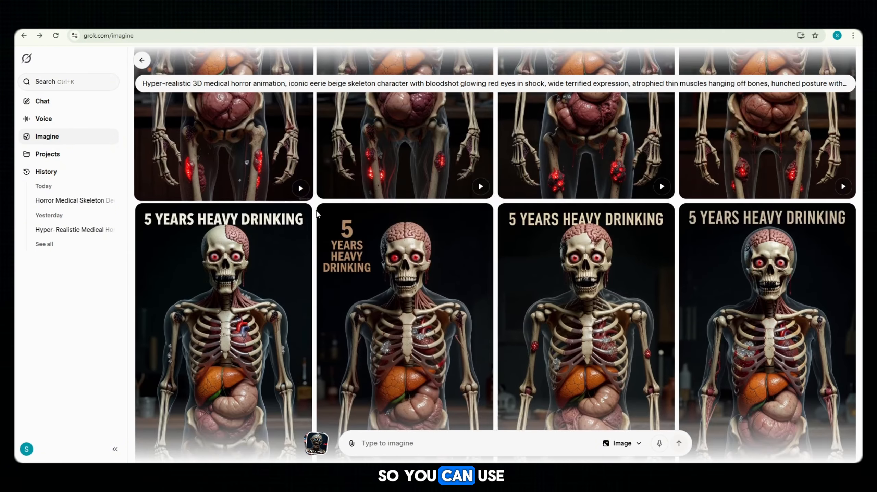
scroll(404, 168, down, 10)
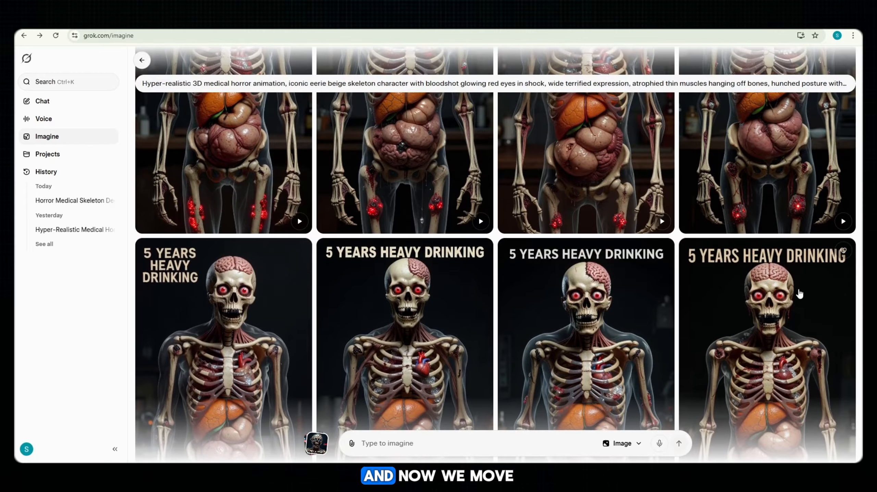
scroll(676, 272, up, 7)
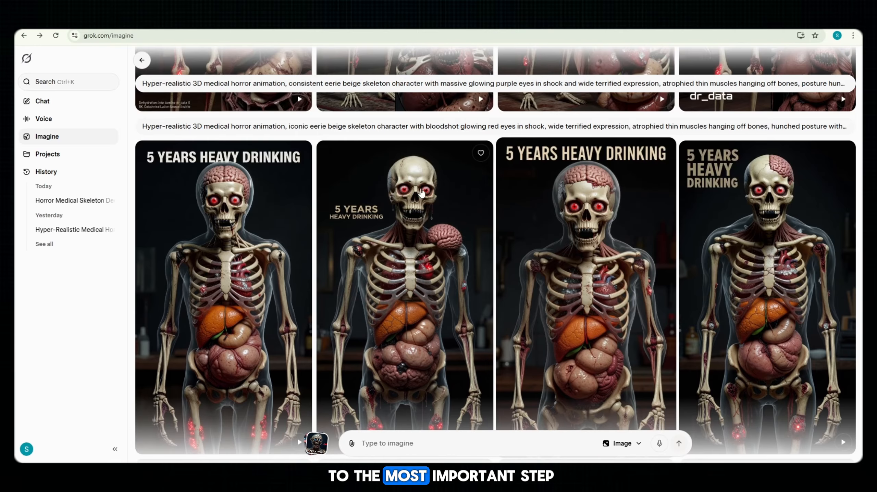
scroll(677, 271, up, 12)
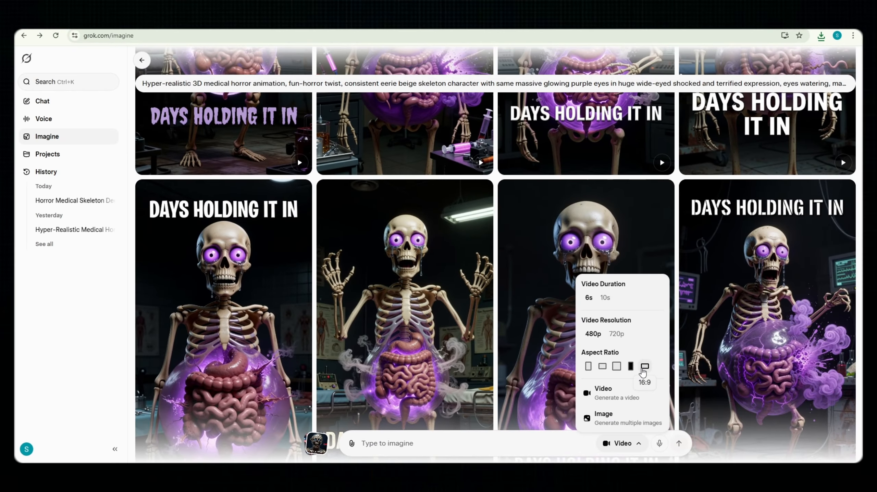
Set the aspect ratio for video generation to 9:16 and find a "DAYS HOLDING IT IN" image to animate.
click(637, 447)
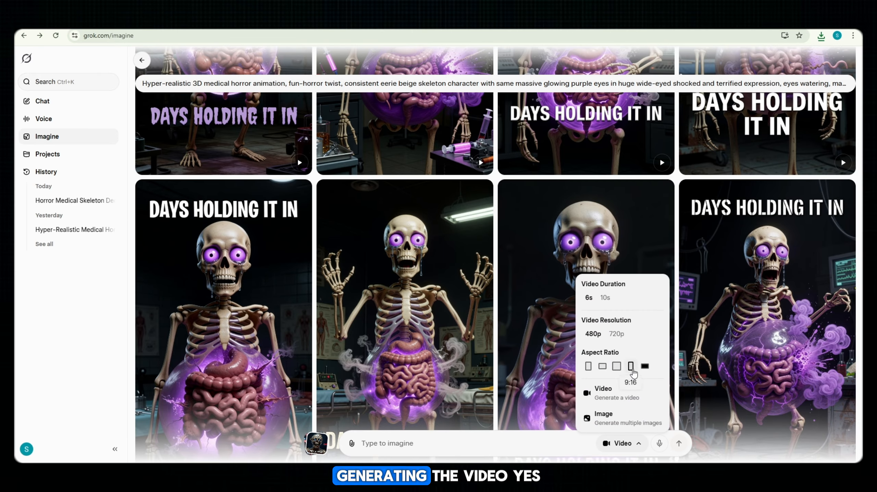
click(633, 372)
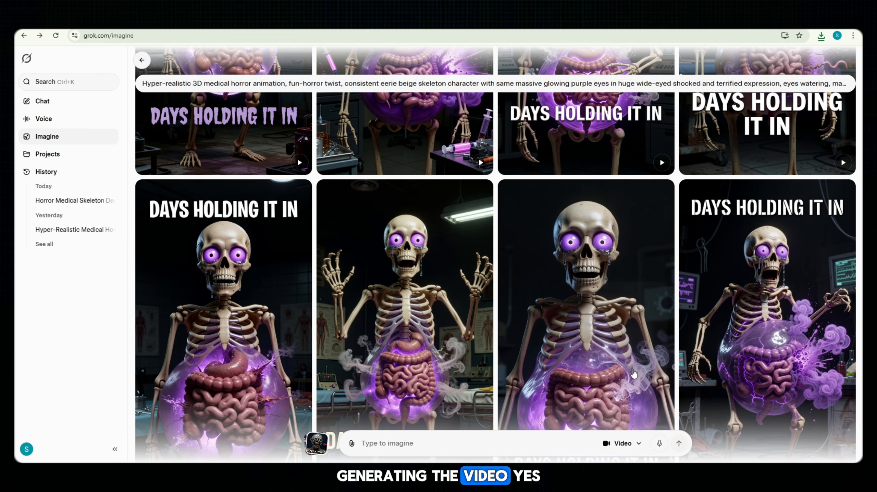
click(636, 445)
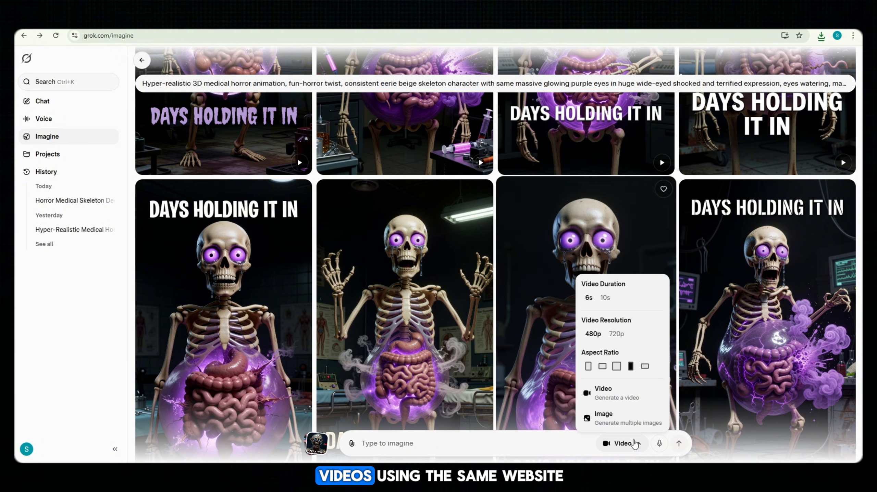
click(535, 456)
scroll(458, 372, down, 5)
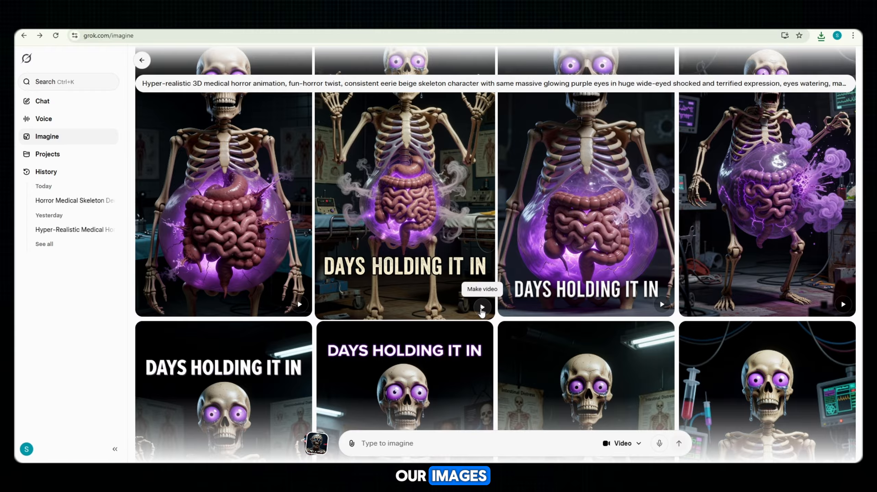
scroll(482, 310, up, 5)
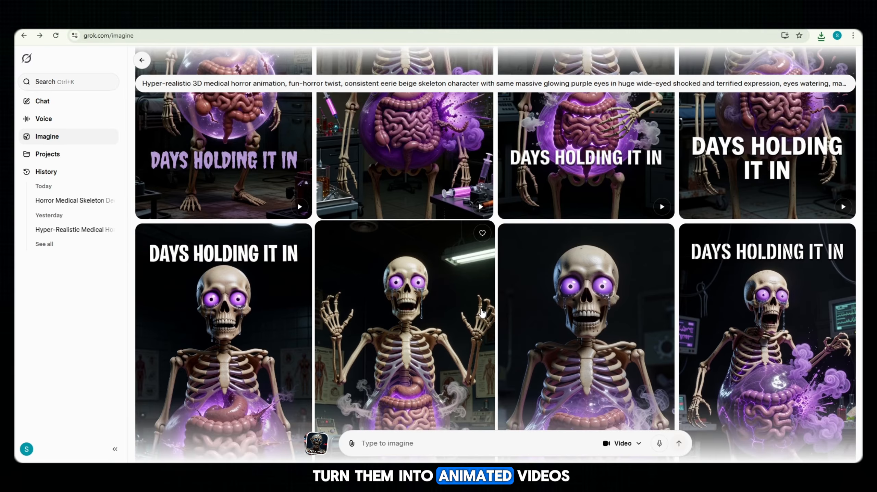
Generate a video from the "DAYS HOLDING IT IN" image with the purple burst from the belly and syringes, and open the result.
scroll(484, 314, up, 4)
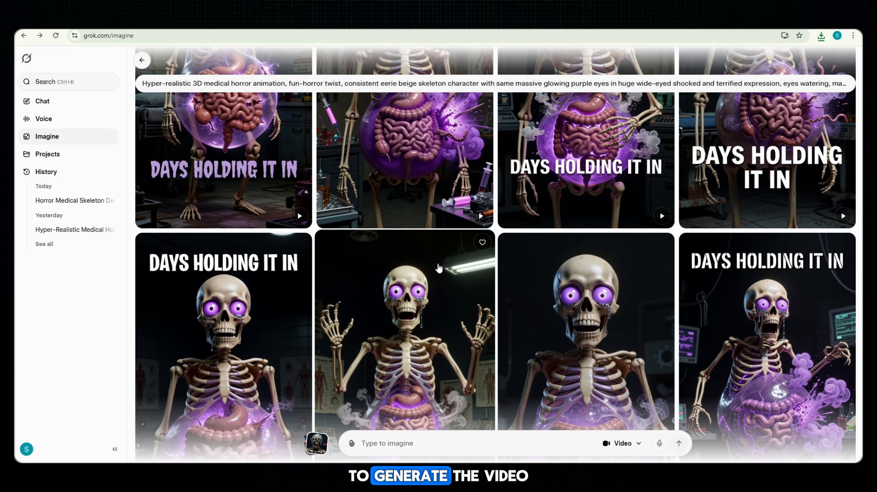
scroll(493, 186, down, 2)
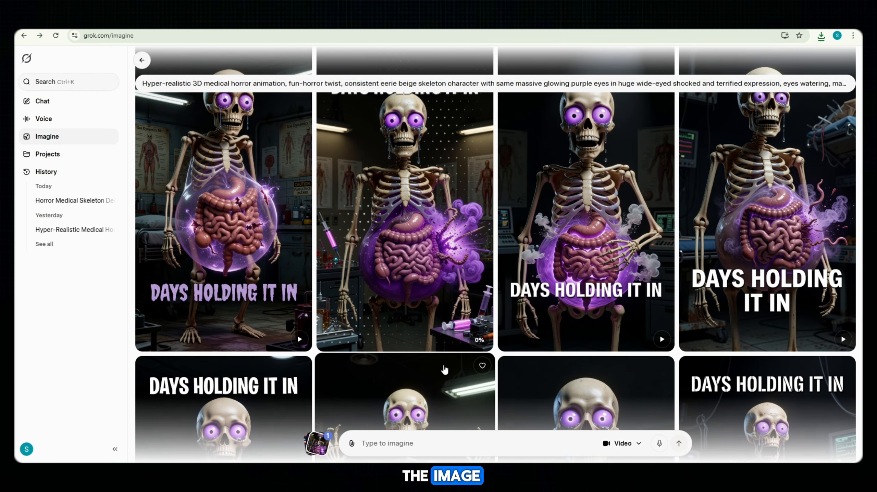
click(481, 342)
scroll(445, 330, up, 2)
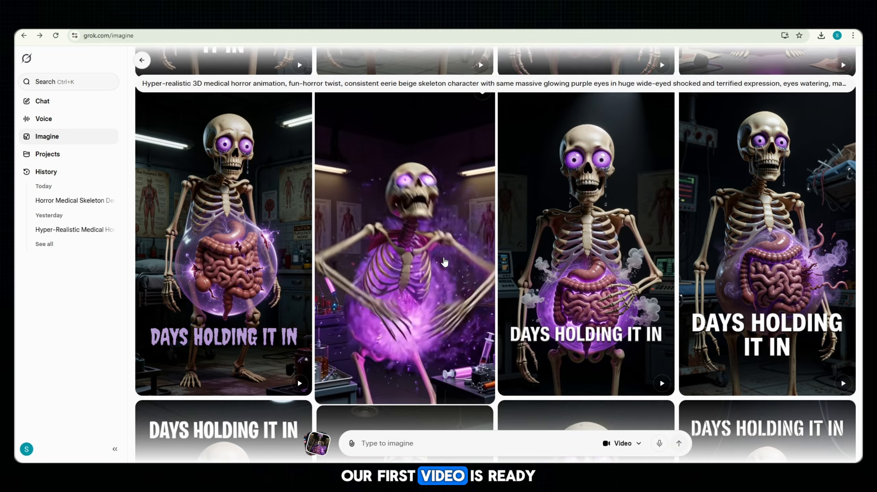
click(446, 260)
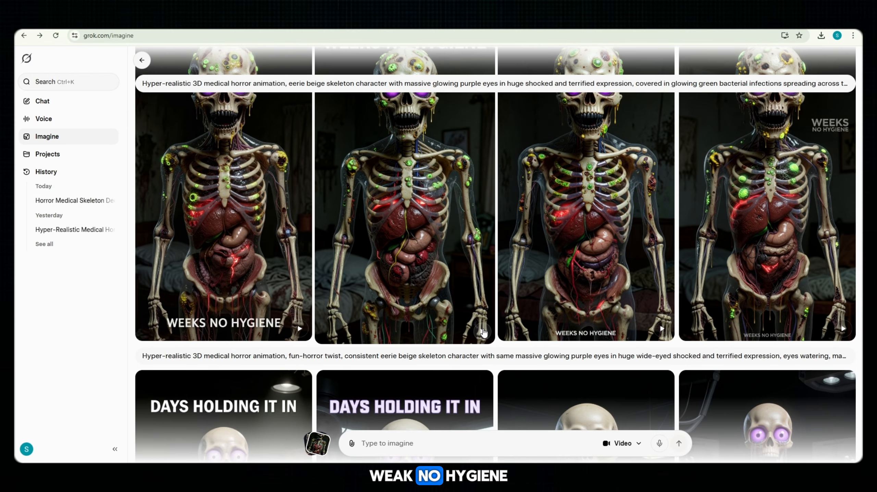
Generate a video from the "WEEKS NO HYGIENE" image with the title above the skull and open it for playback.
click(483, 331)
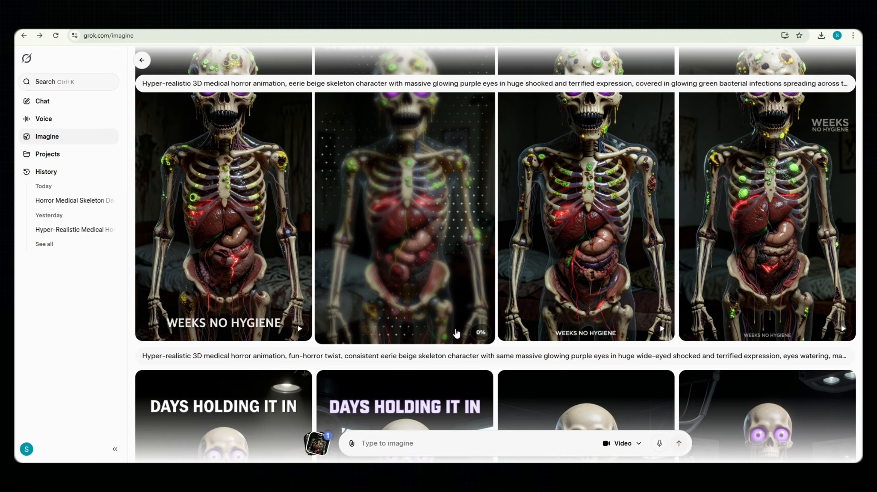
scroll(455, 328, up, 3)
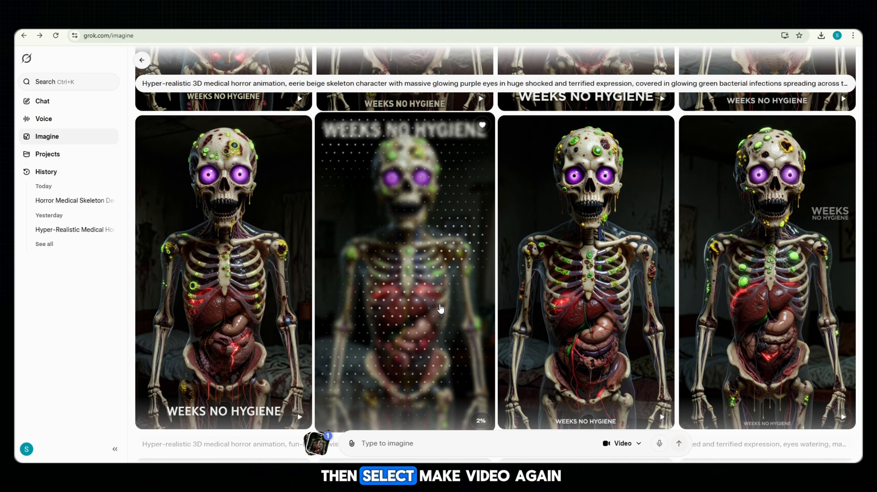
scroll(440, 309, down, 1)
scroll(382, 264, up, 1)
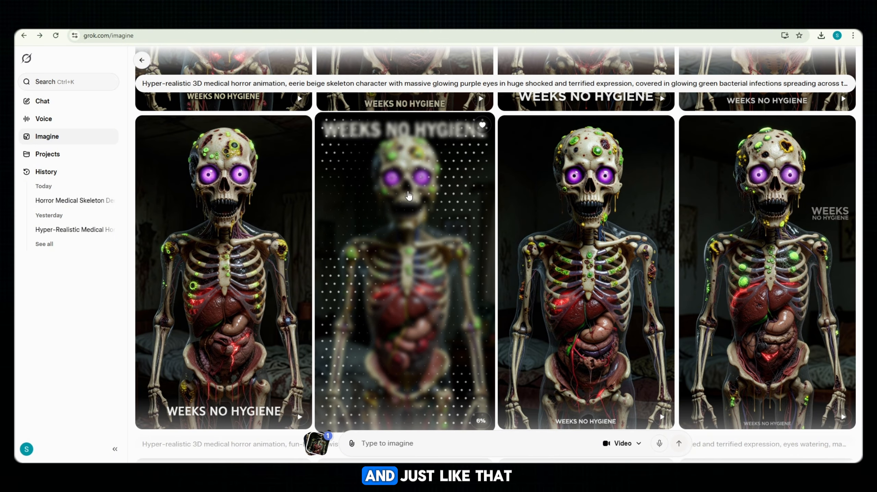
click(438, 240)
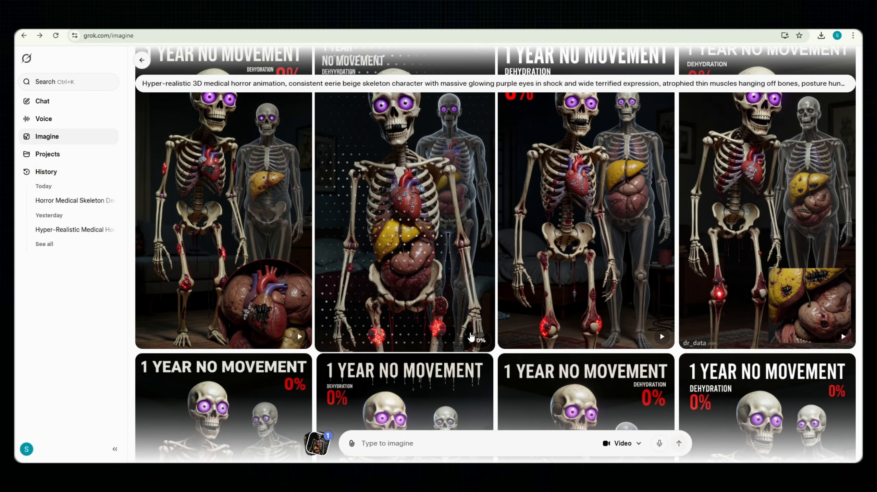
Open the video made from the "1 YEAR NO MOVEMENT" close-up skeleton image to check its motion details.
scroll(476, 321, up, 3)
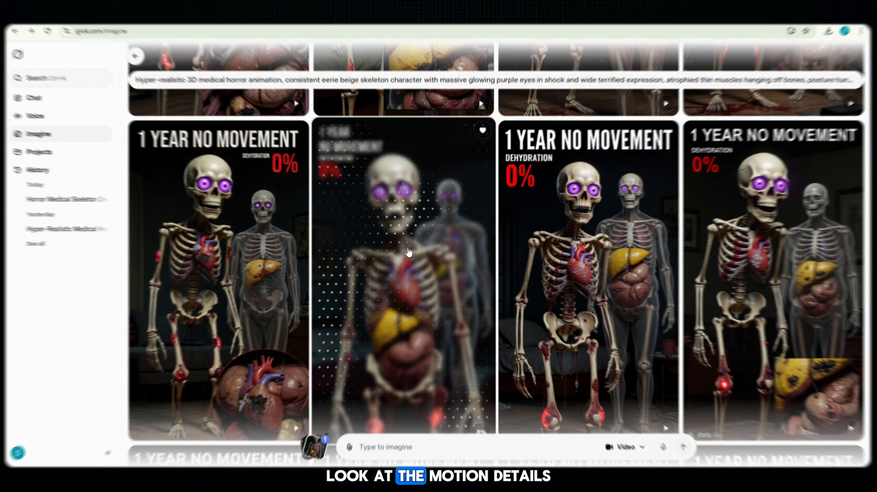
click(380, 257)
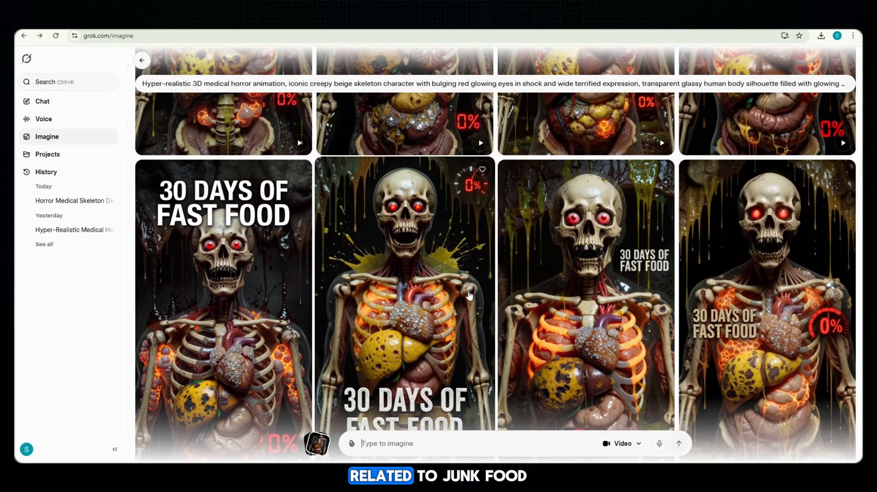
Choose the "30 DAYS OF FAST FOOD" image with yellow slime splashing beside the skeleton, generate a video from it and open it.
scroll(421, 244, down, 3)
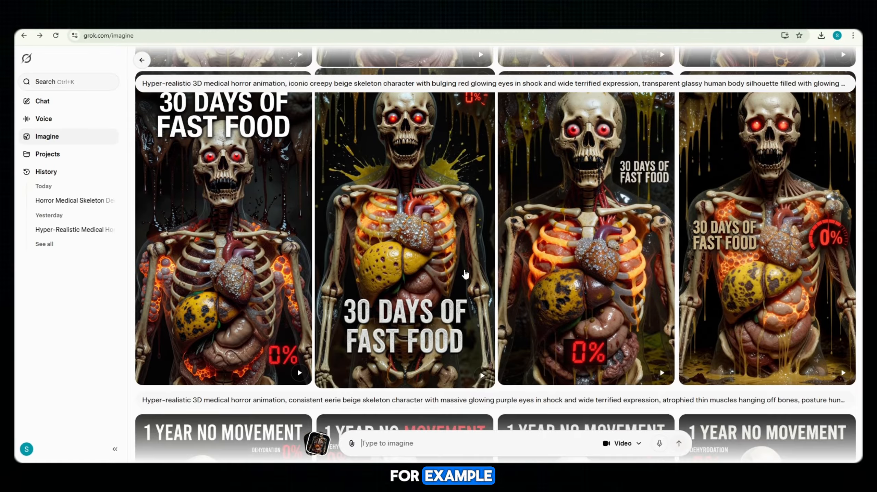
scroll(465, 274, up, 6)
scroll(375, 253, up, 2)
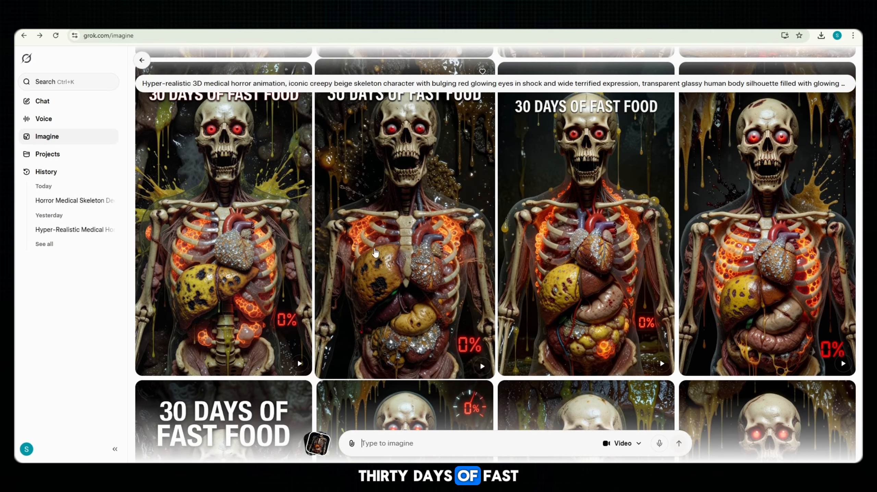
scroll(440, 259, up, 3)
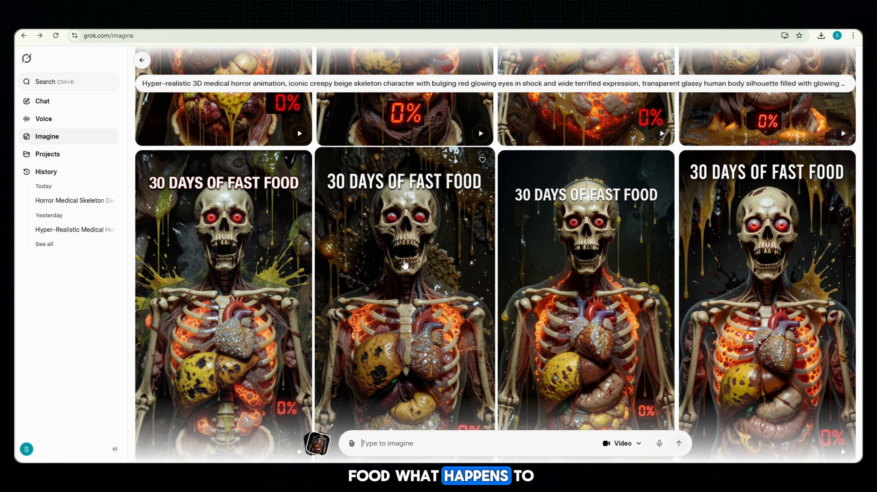
scroll(458, 249, down, 3)
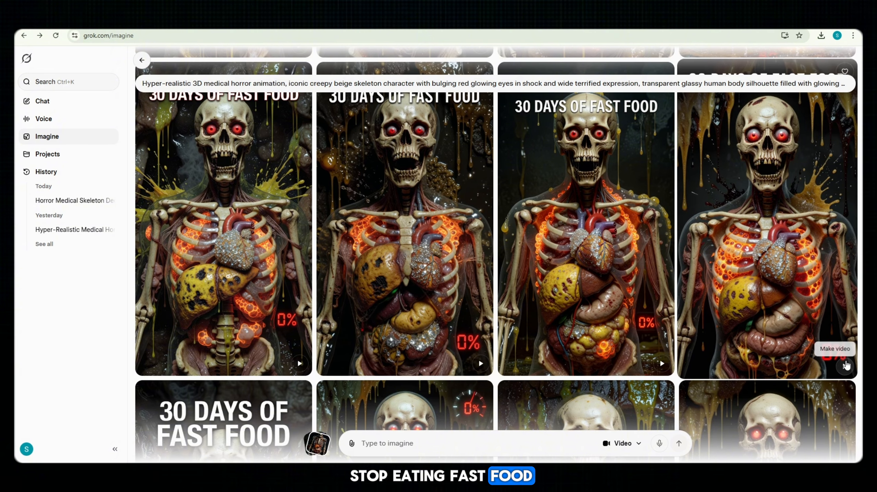
click(767, 334)
scroll(806, 240, up, 3)
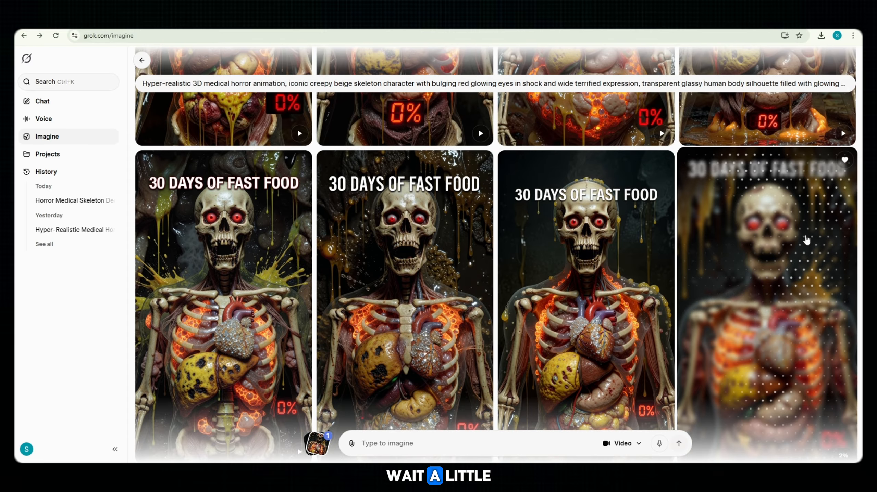
scroll(840, 259, down, 2)
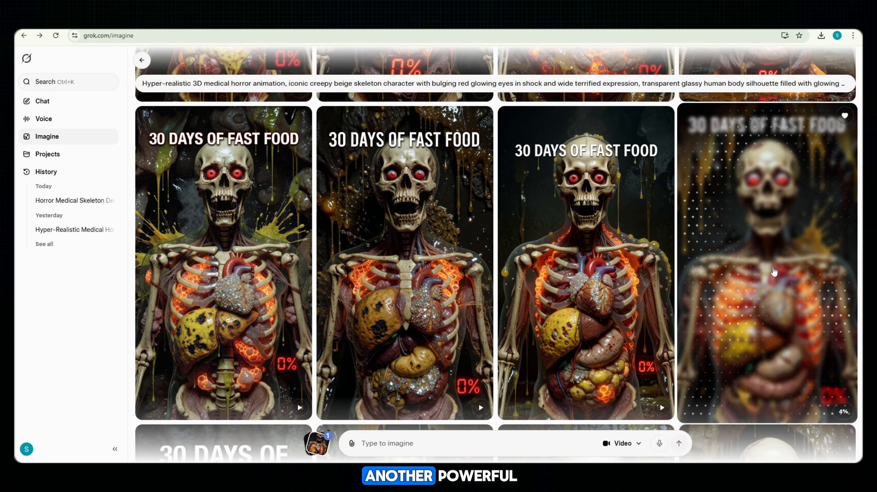
click(745, 213)
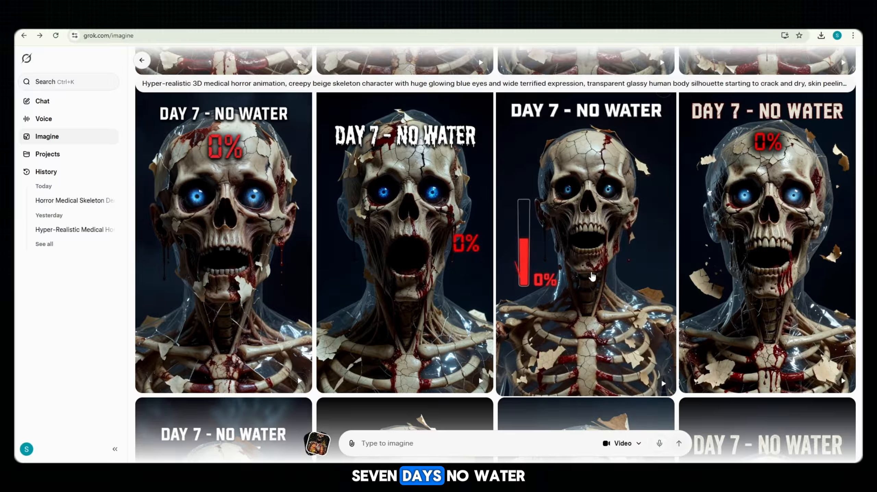
Generate a video from the "DAY 7 - NO WATER" image with the red vertical gauge.
click(662, 384)
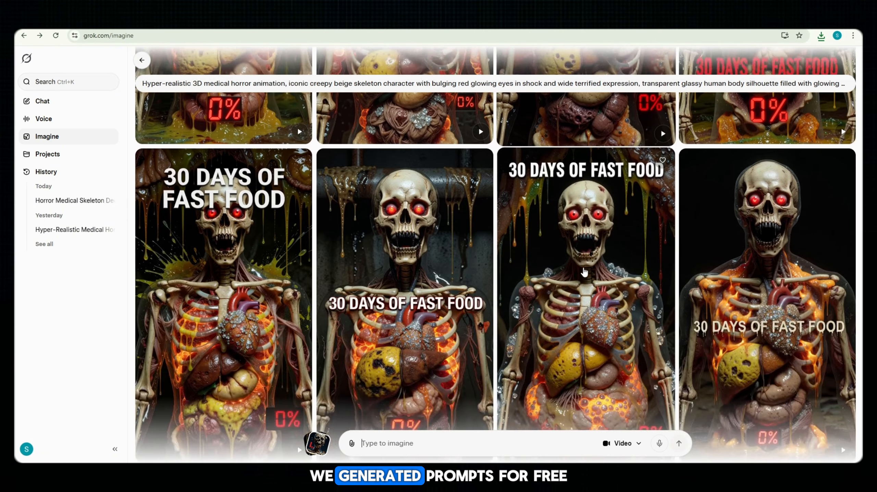
Find the finished "30 DAYS OF FAST FOOD" video among the generated images, watch it and return to the gallery.
scroll(477, 299, down, 6)
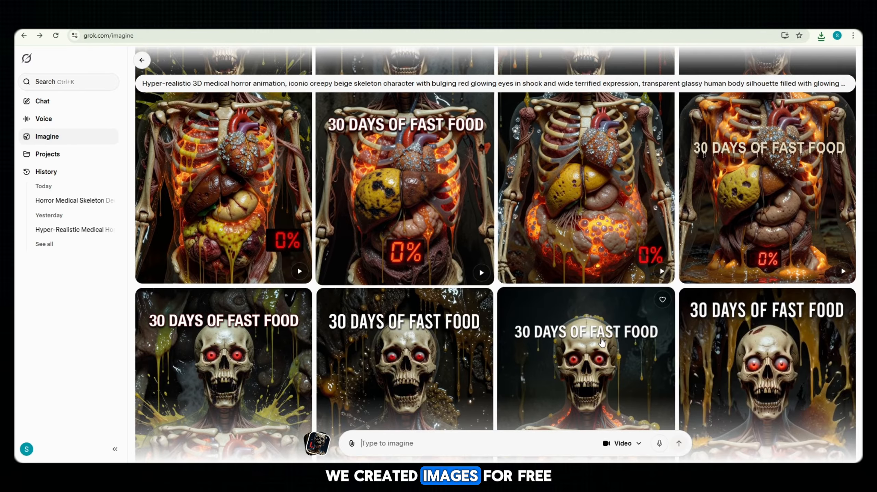
scroll(572, 315, down, 1)
scroll(811, 380, down, 3)
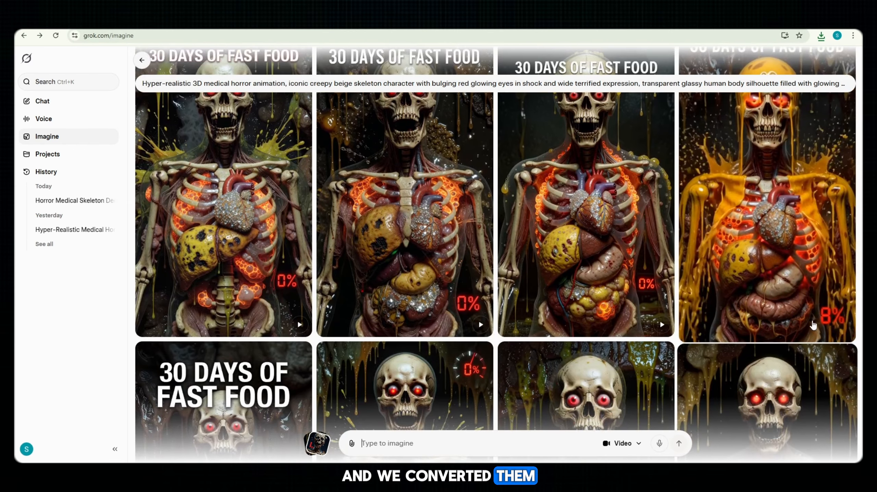
click(801, 272)
click(801, 272)
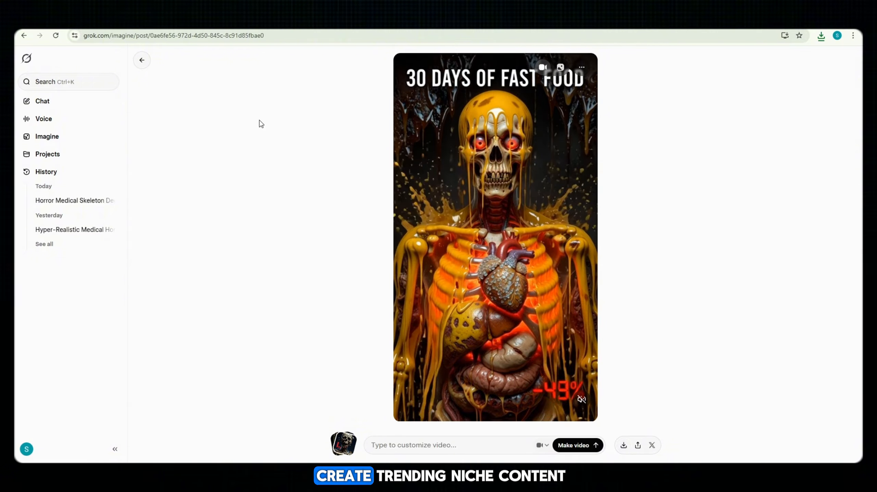
click(142, 61)
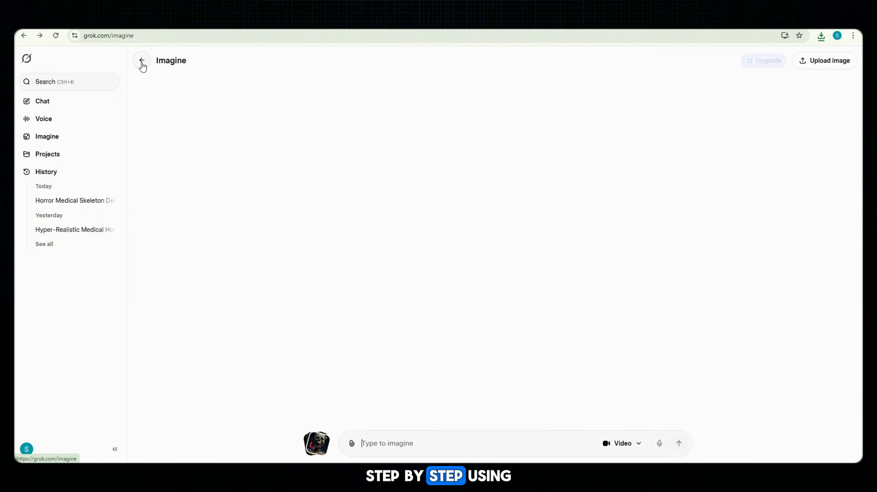
Browse the gallery from the "30 DAYS OF FAST FOOD" images through the "1 YEAR NO MOVEMENT" variations.
scroll(452, 292, down, 5)
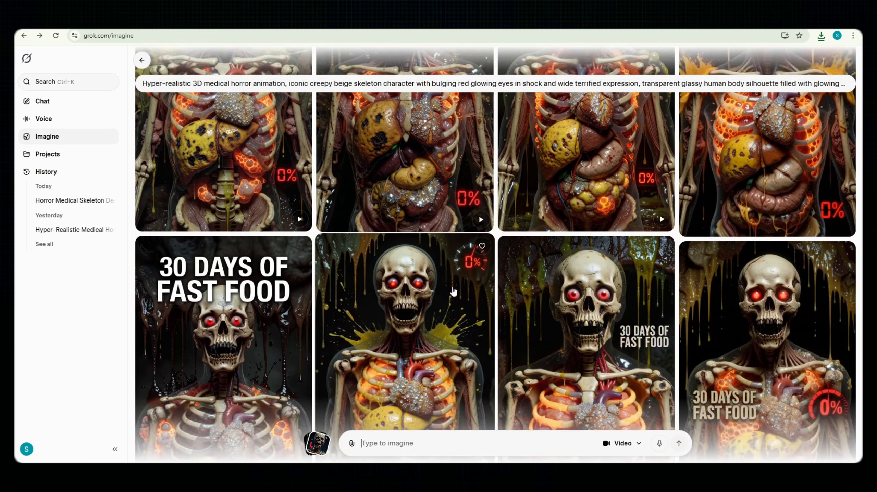
scroll(452, 291, down, 5)
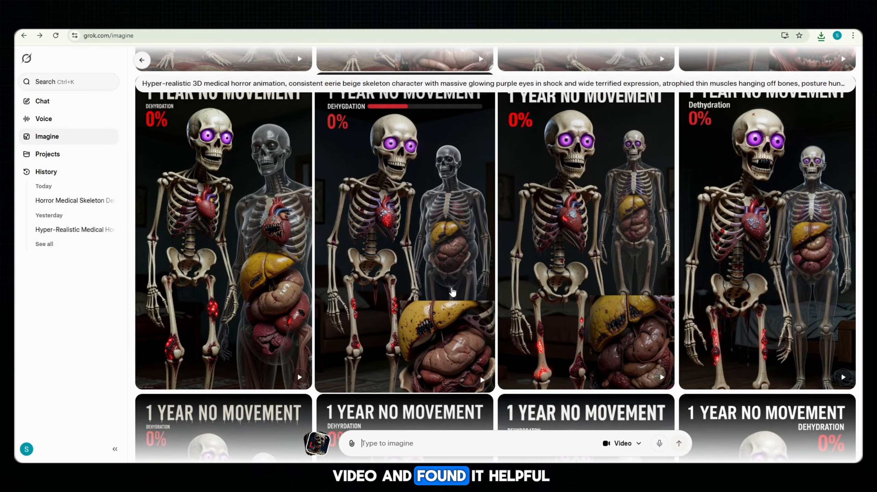
scroll(451, 292, down, 5)
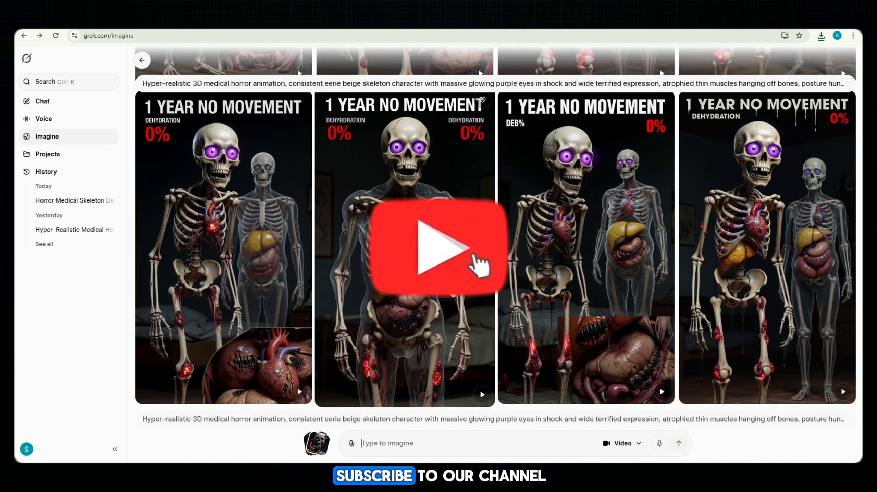
scroll(453, 293, down, 4)
scroll(452, 293, up, 3)
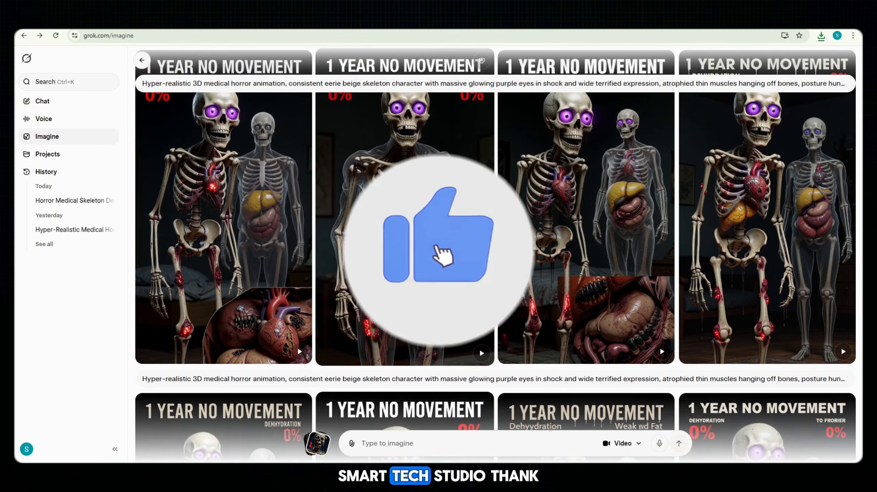
scroll(452, 294, down, 5)
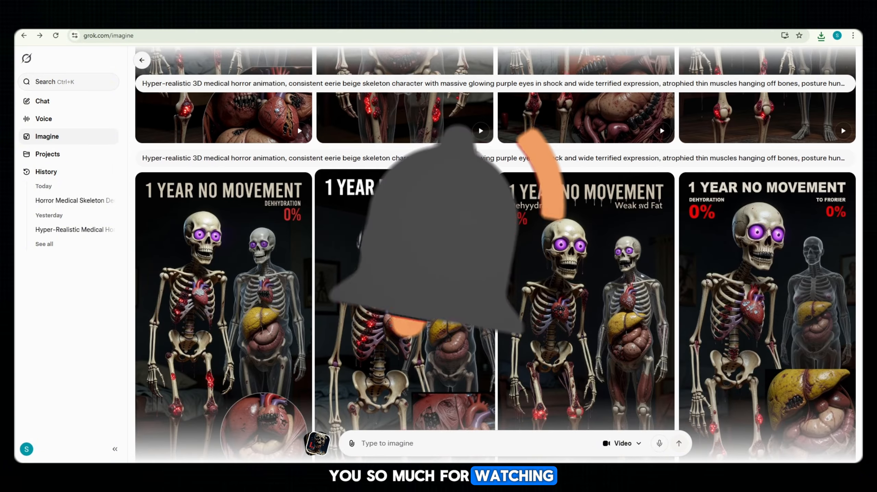
scroll(453, 293, down, 5)
scroll(459, 241, down, 10)
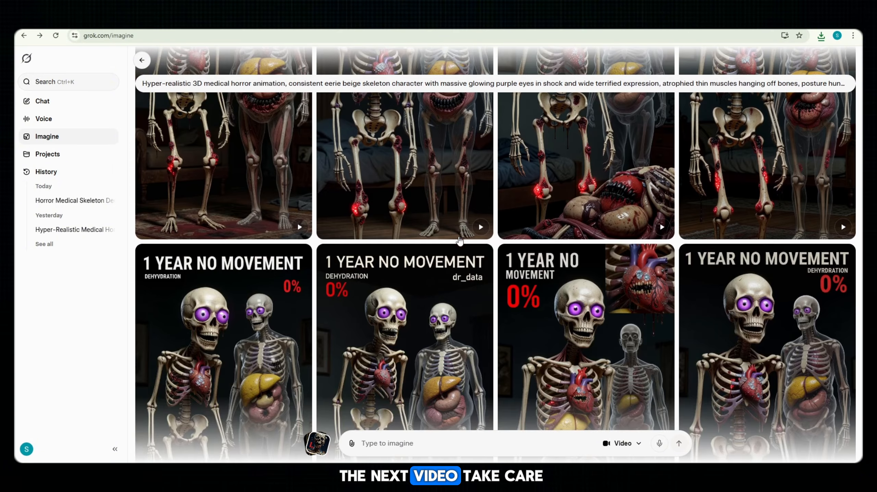